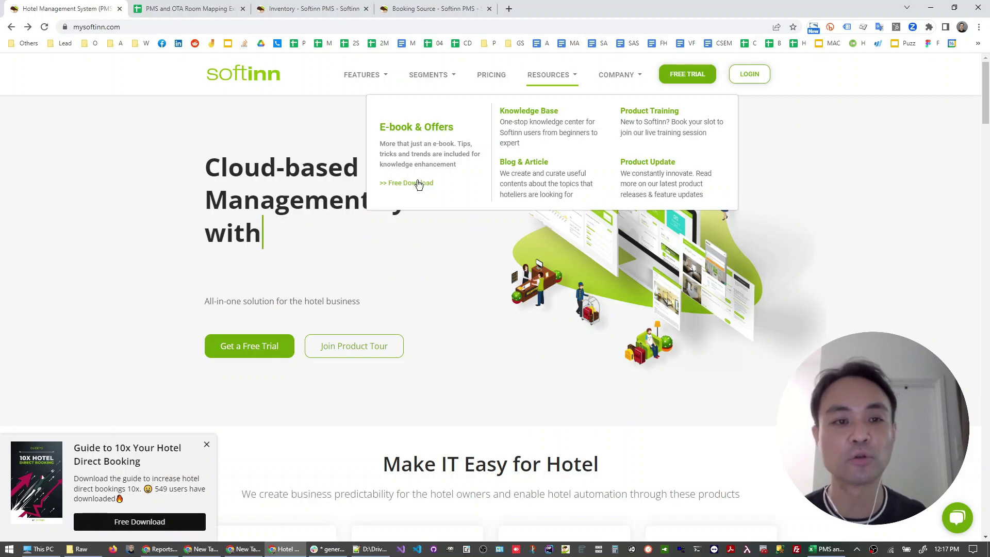
# Step: Switch from the Google Sheets template to the same room-mapping workbook in Excel
pyautogui.click(190, 8)
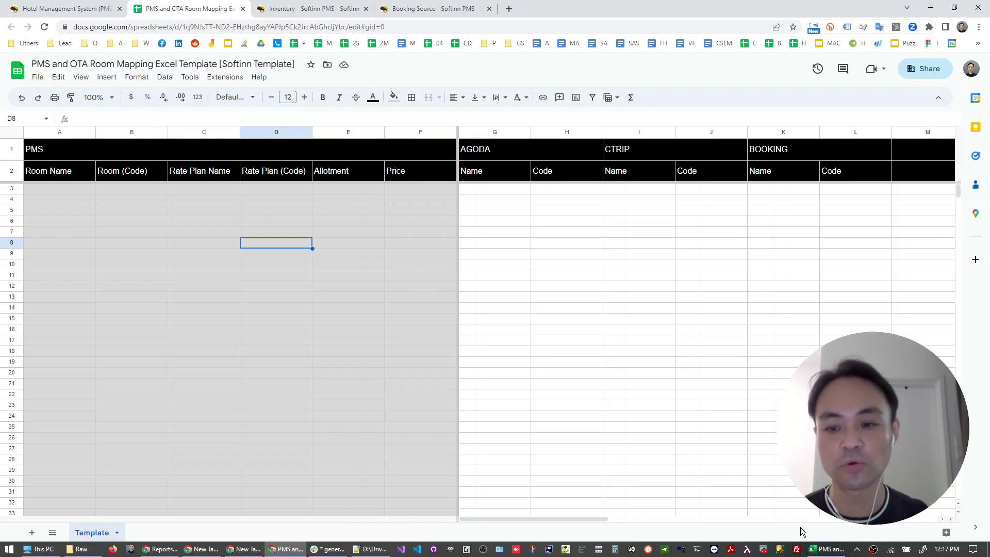
pyautogui.click(832, 549)
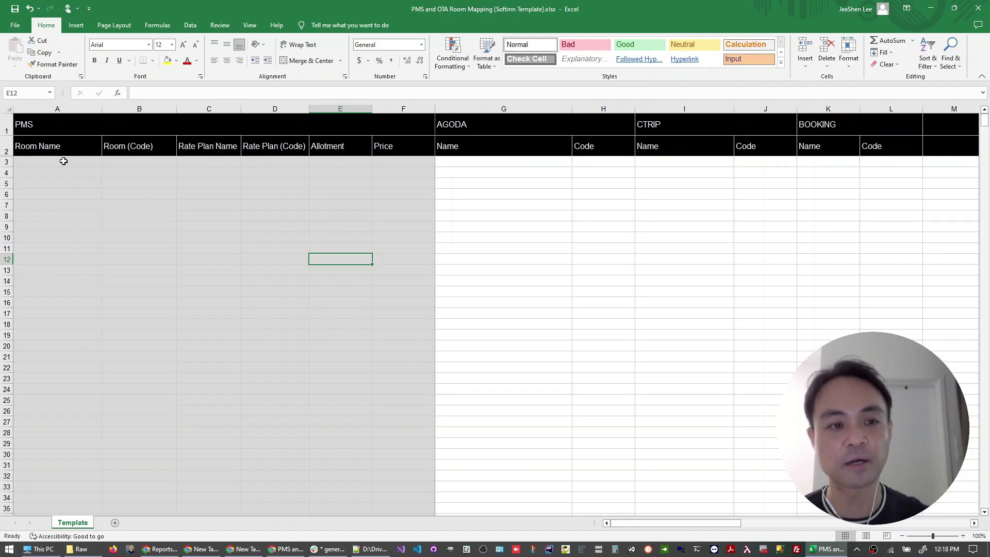
pyautogui.click(64, 181)
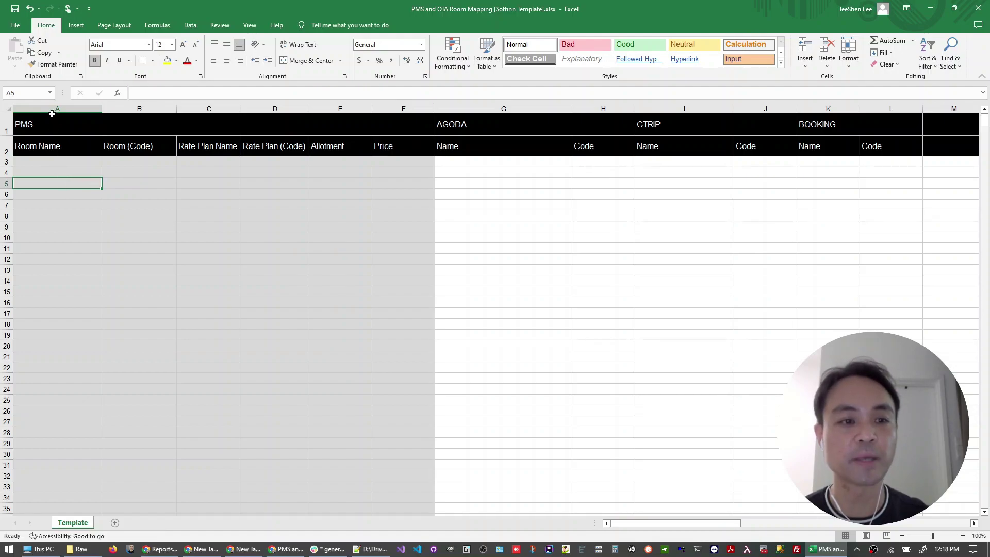
pyautogui.moveTo(57, 109); pyautogui.dragTo(386, 112)
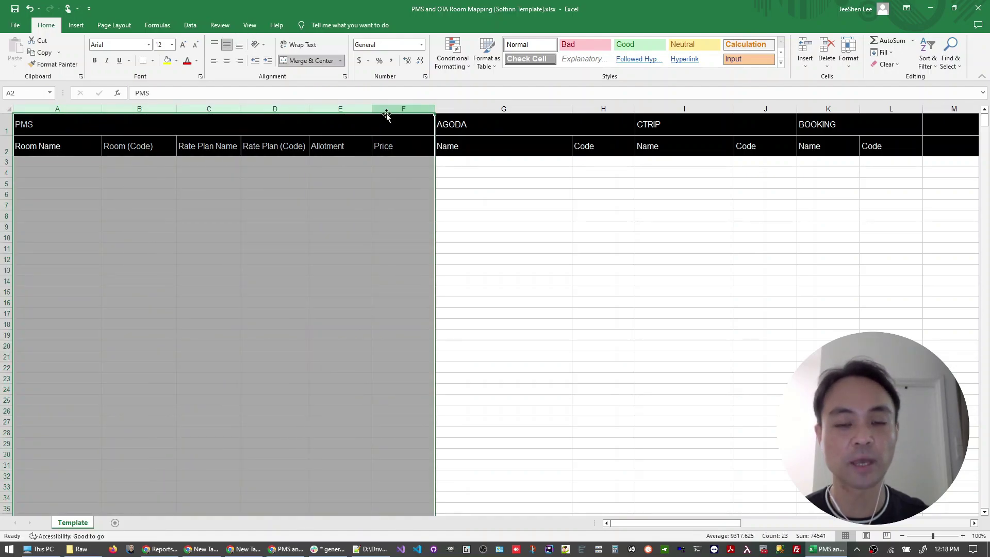
pyautogui.click(505, 192)
pyautogui.click(476, 108)
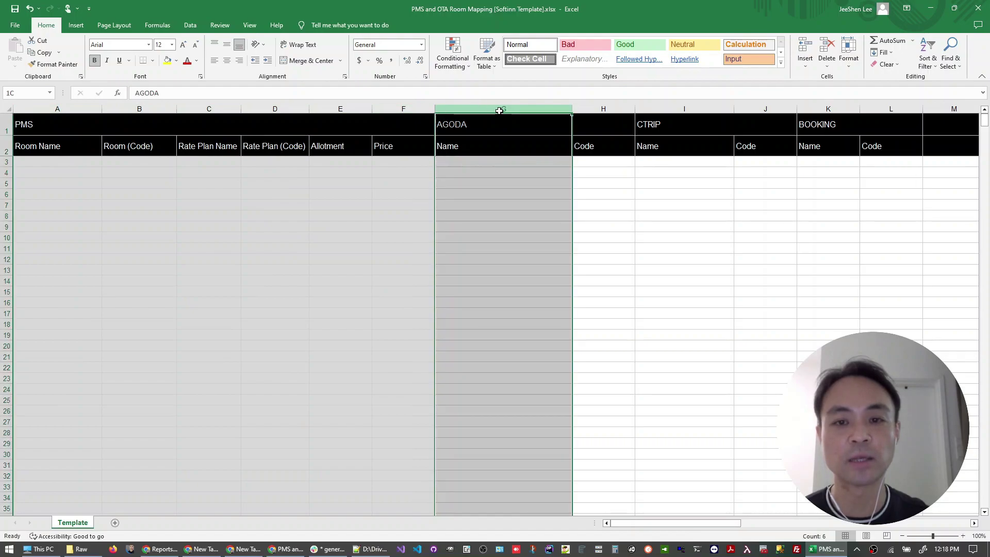
pyautogui.moveTo(500, 109); pyautogui.dragTo(828, 110)
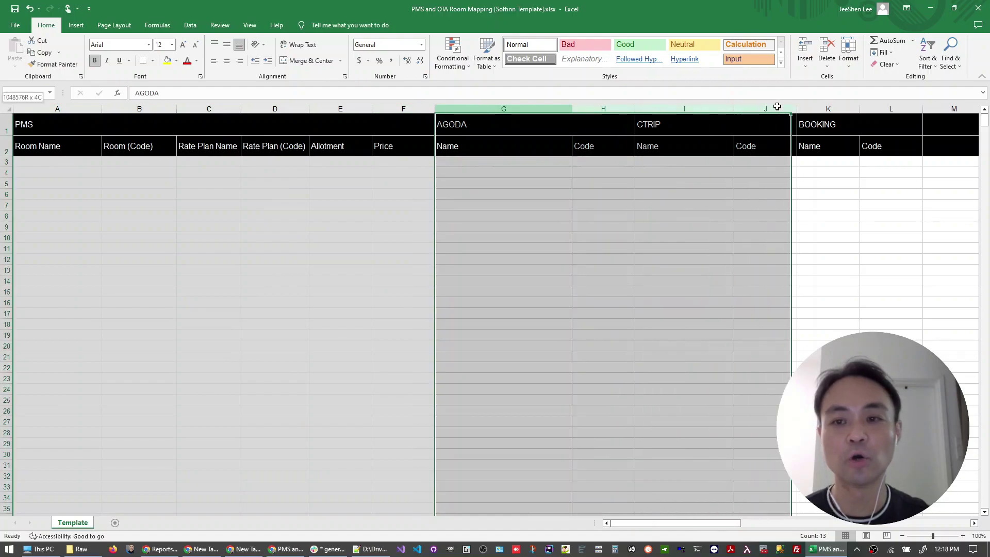
pyautogui.click(250, 207)
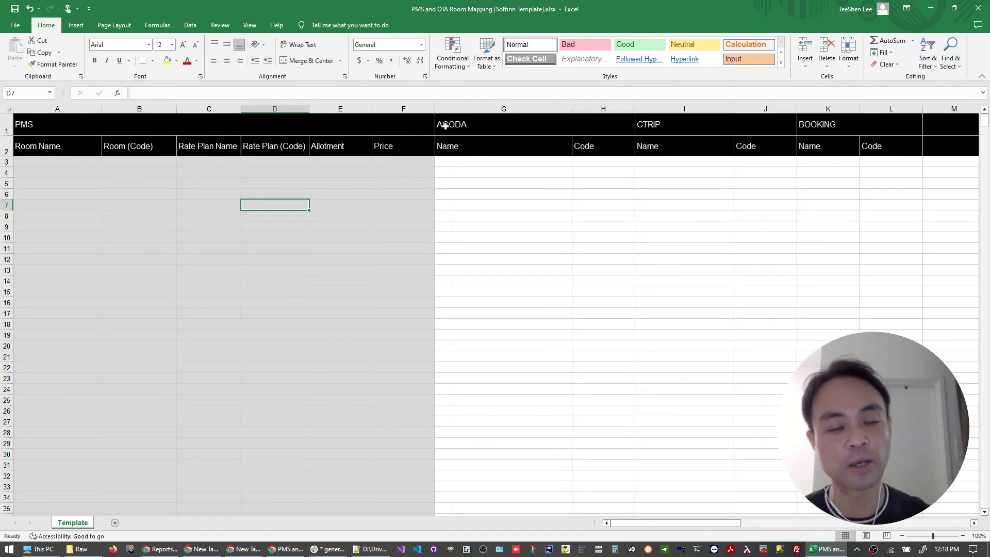
pyautogui.click(146, 215)
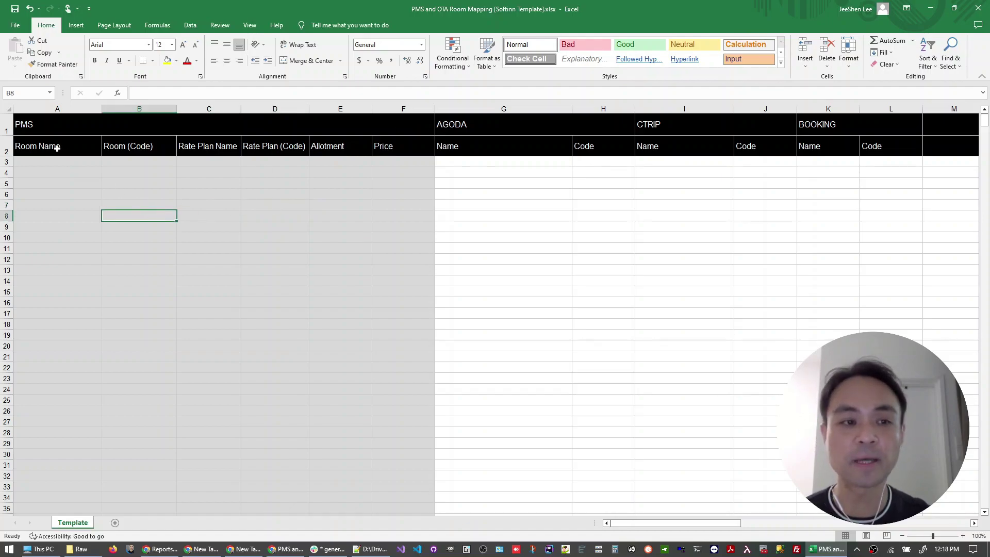
pyautogui.moveTo(57, 110); pyautogui.dragTo(139, 110)
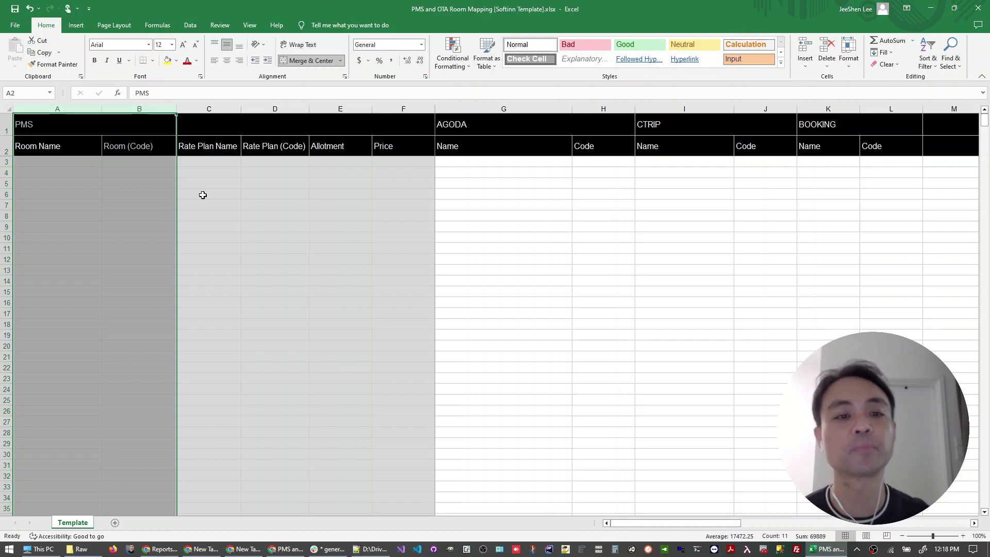
pyautogui.click(203, 195)
pyautogui.hotkey('ctrl', 'shift', 'Down')
pyautogui.moveTo(209, 109); pyautogui.dragTo(274, 109)
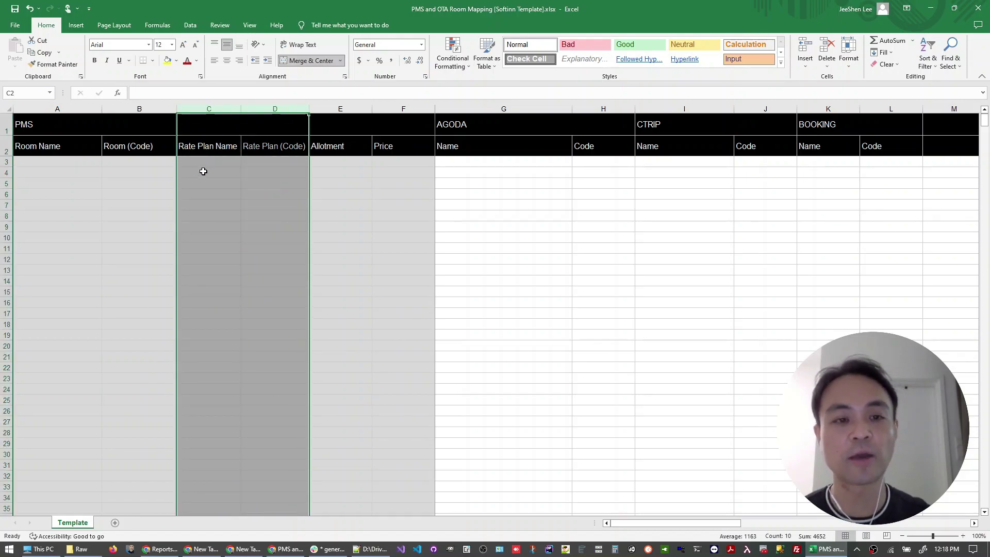
pyautogui.click(254, 163)
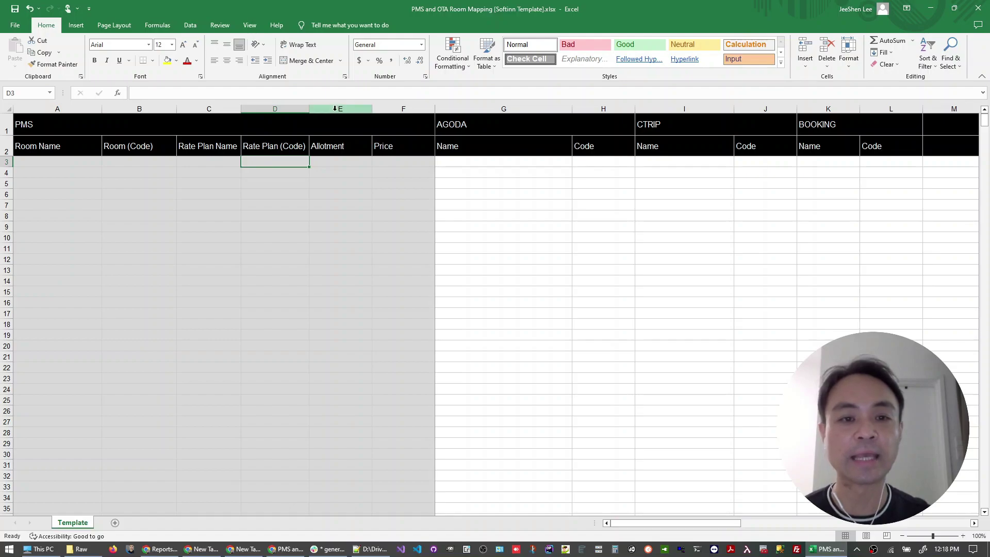
pyautogui.moveTo(335, 109); pyautogui.dragTo(403, 108)
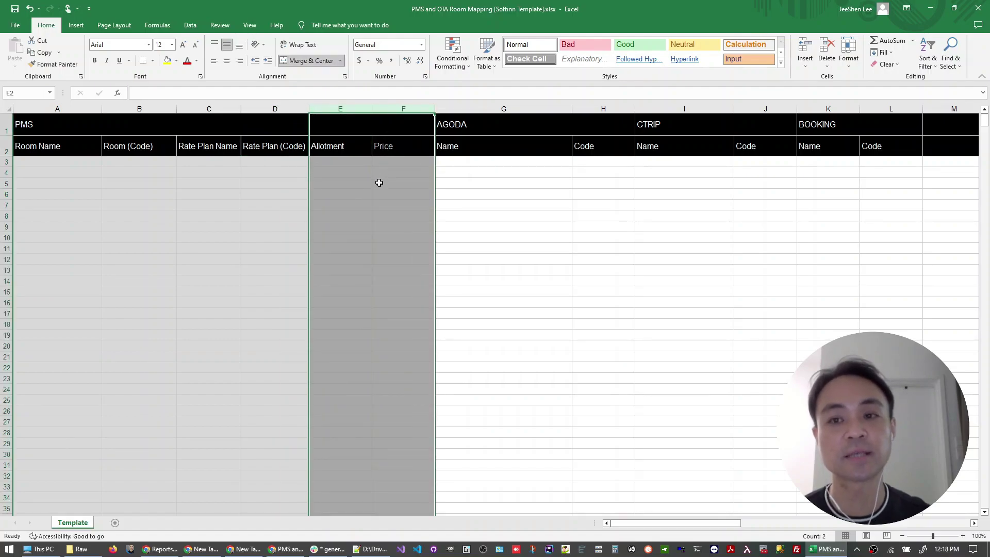
pyautogui.click(355, 207)
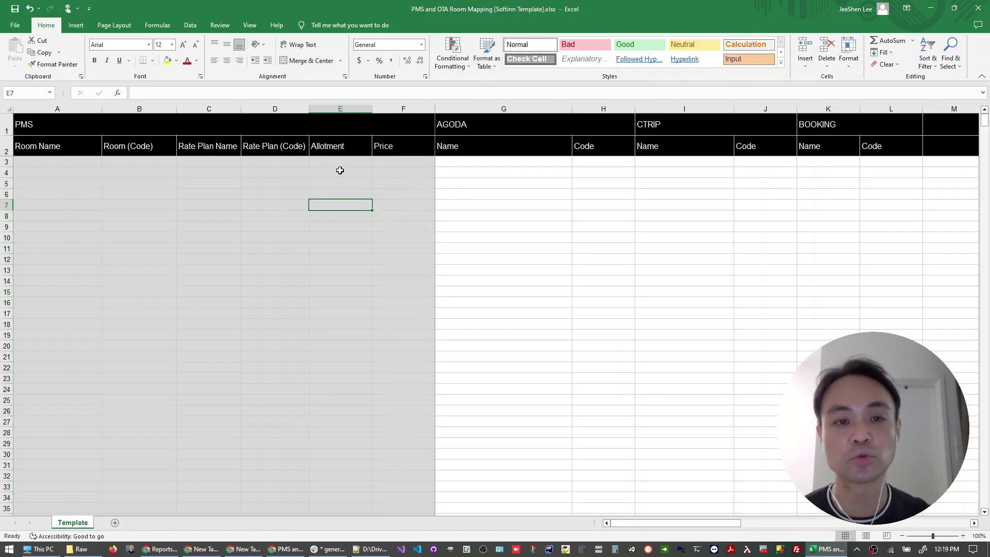
pyautogui.click(338, 165)
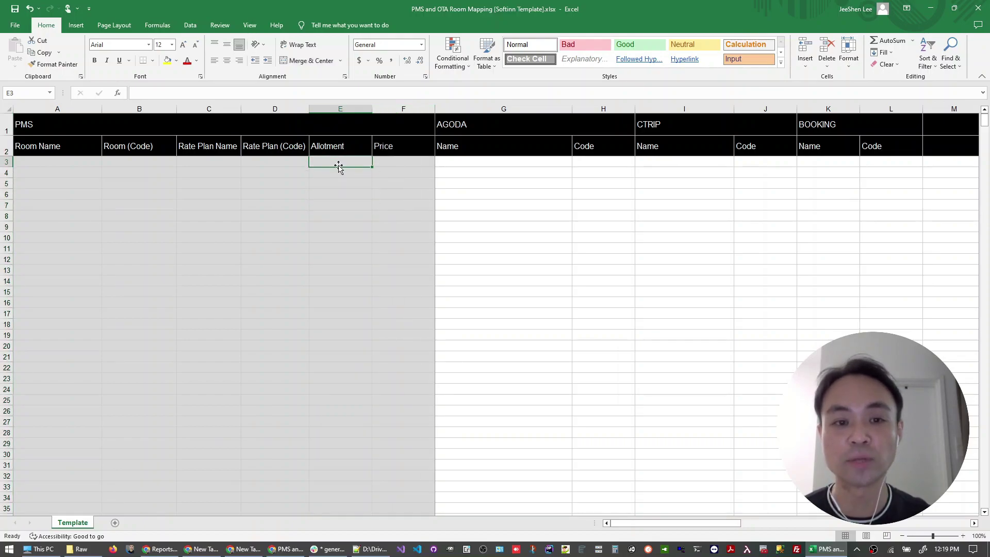
pyautogui.click(390, 163)
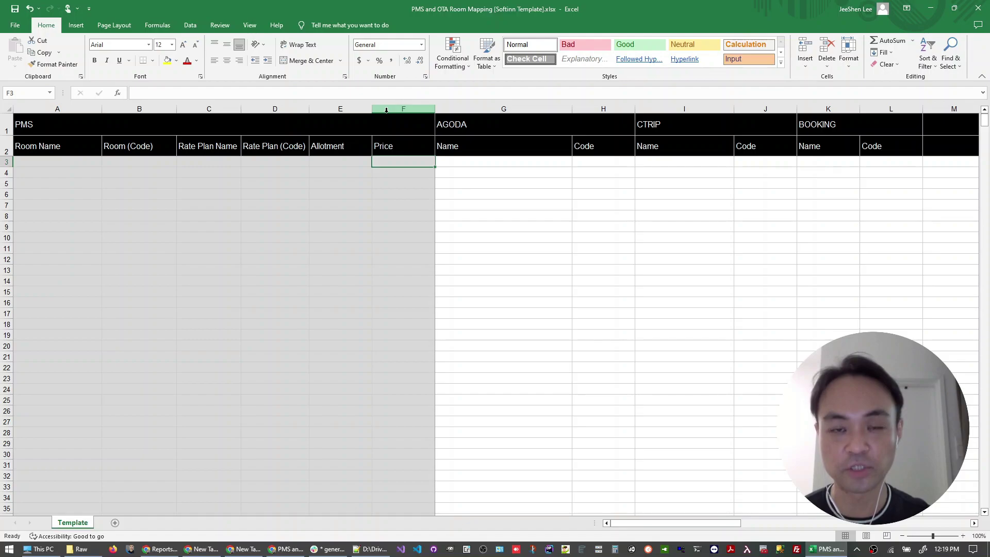
pyautogui.scroll(-7, 240, 286)
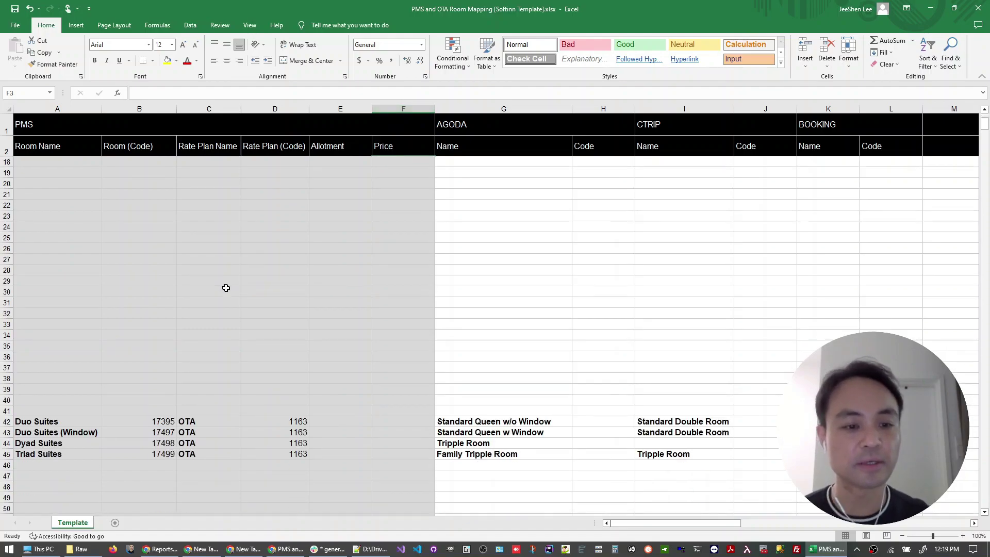
# Step: Cut the Duo–Triad Suites rows 42–45 and paste them into rows 3–6 under the headers
pyautogui.moveTo(7, 356); pyautogui.dragTo(7, 389)
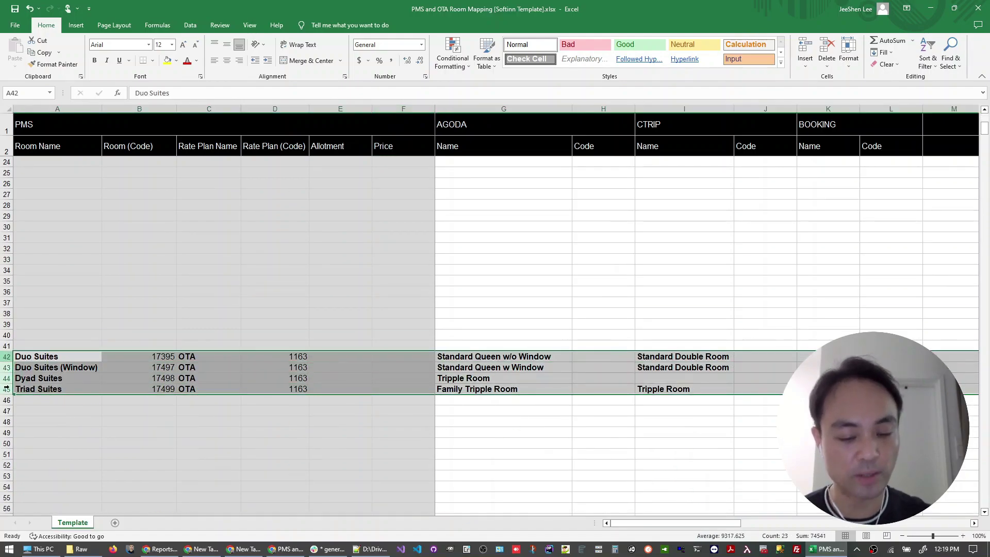
pyautogui.hotkey('ctrl', 'x')
pyautogui.scroll(7, 92, 275)
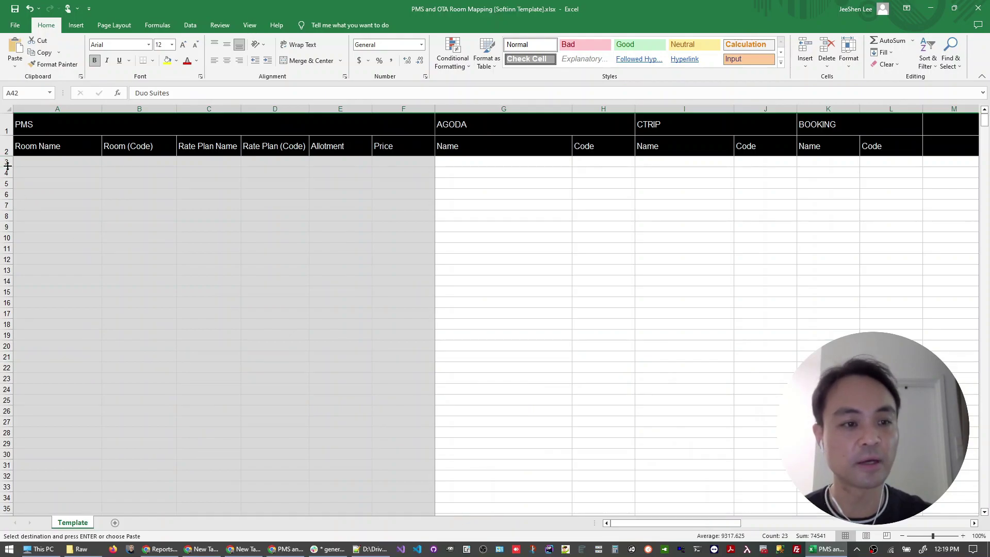
pyautogui.click(8, 162)
pyautogui.hotkey('ctrl', 'v')
pyautogui.click(150, 313)
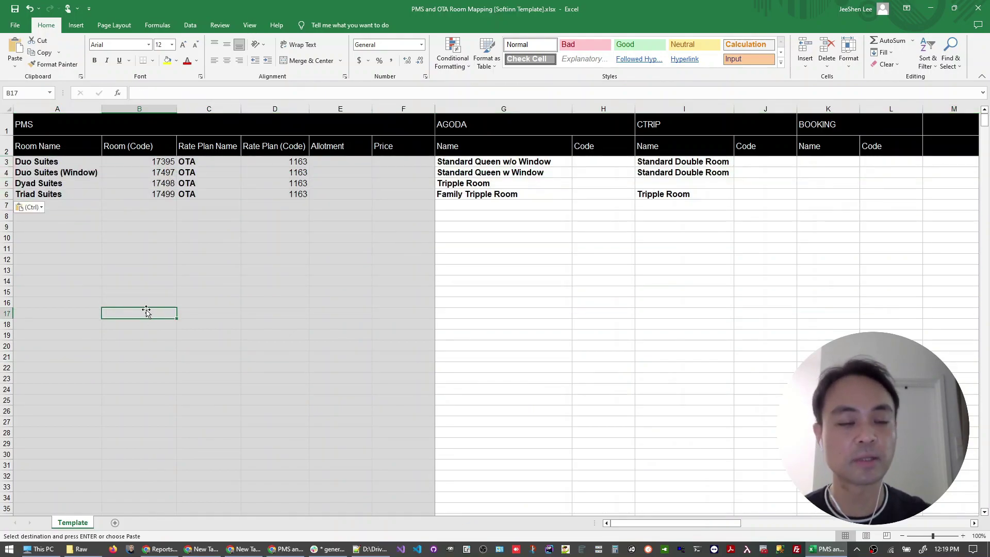
pyautogui.press('Up')
pyautogui.press('Up')
pyautogui.press('Up')
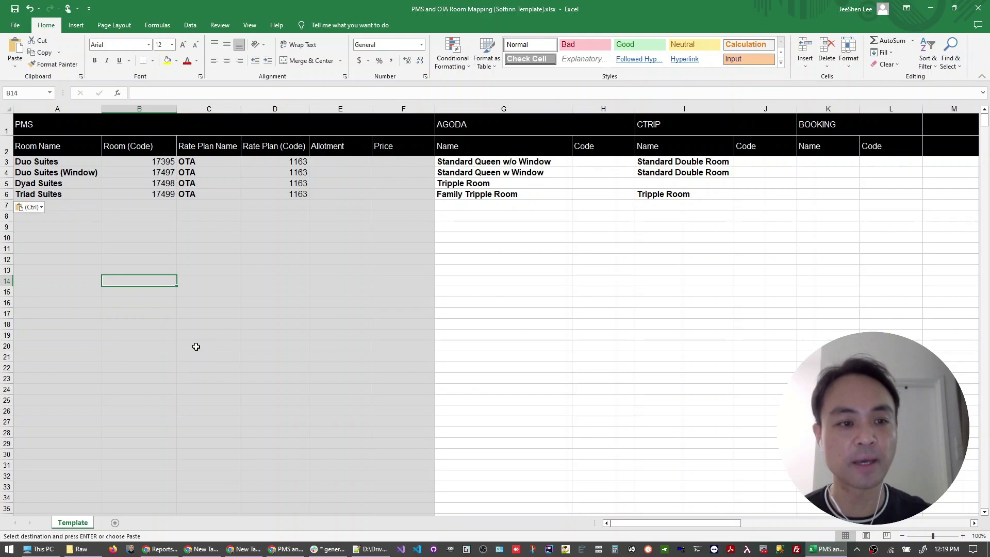
# Step: Review the inventory grid's four room types: Duo, Duo (Window), Dyad (Window), Triad (Window) Suites
pyautogui.click(286, 549)
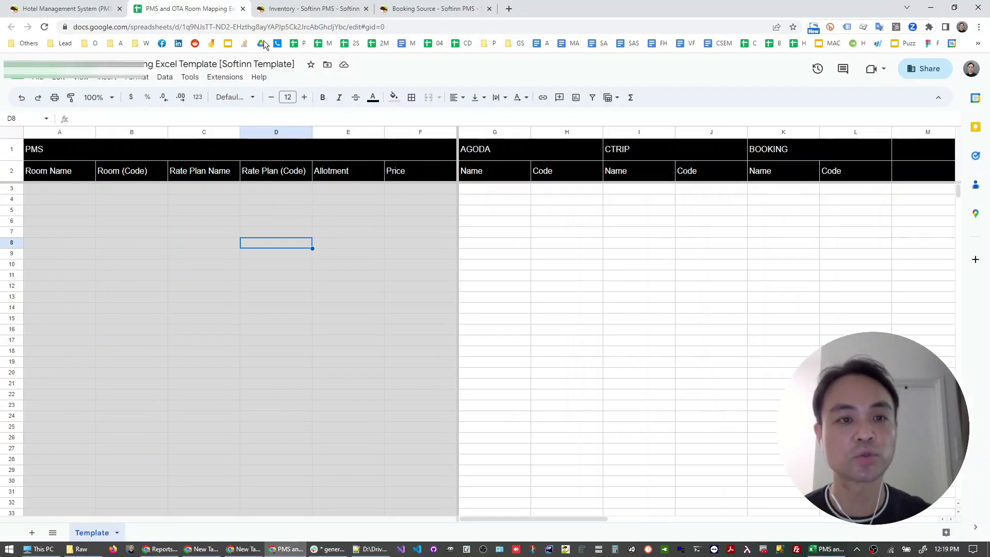
pyautogui.click(305, 9)
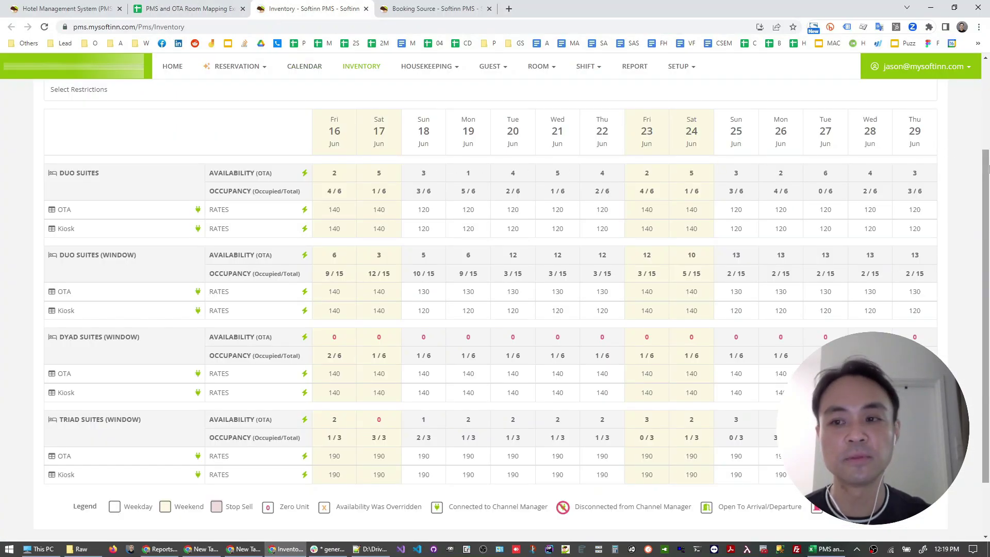
pyautogui.moveTo(986, 166); pyautogui.dragTo(986, 155)
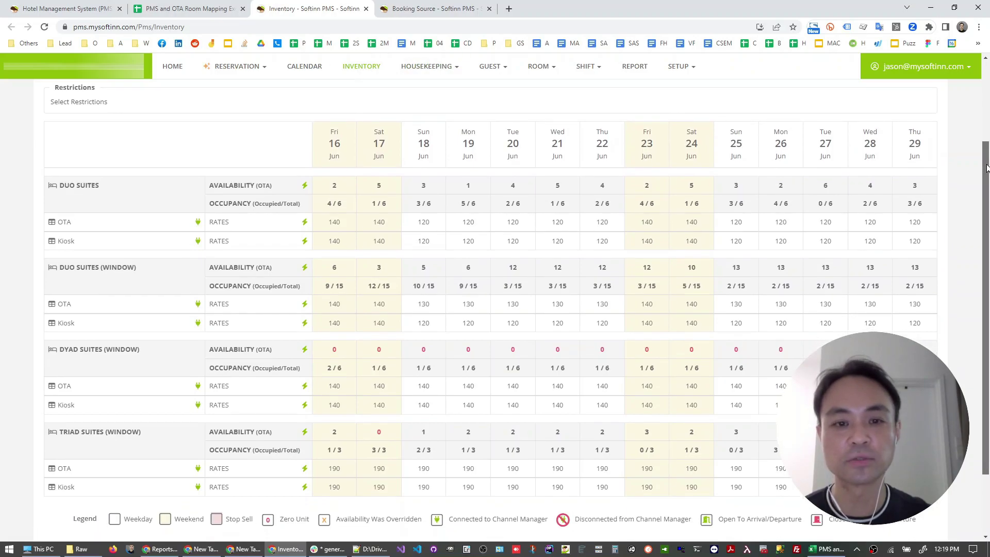
pyautogui.moveTo(986, 158); pyautogui.dragTo(986, 174)
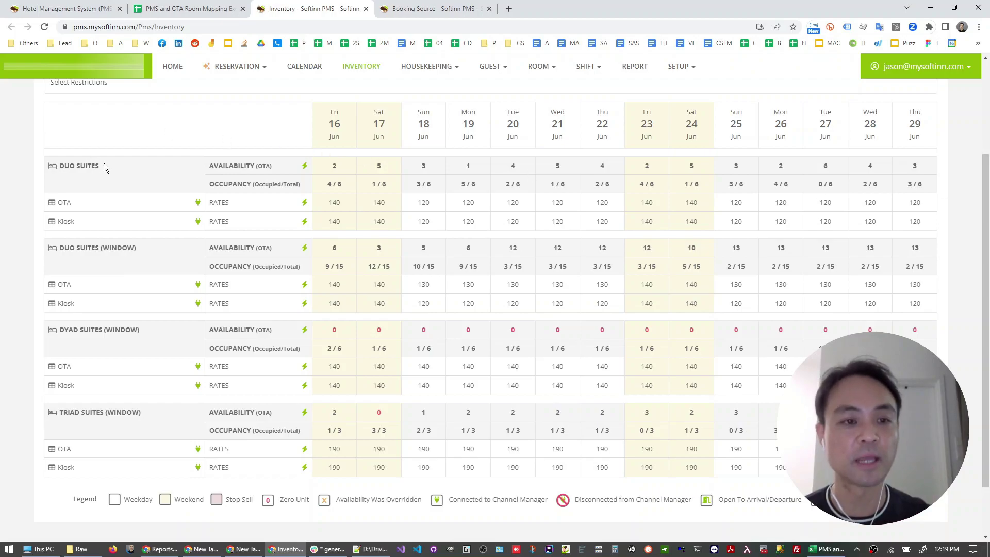
pyautogui.moveTo(104, 166); pyautogui.dragTo(59, 166)
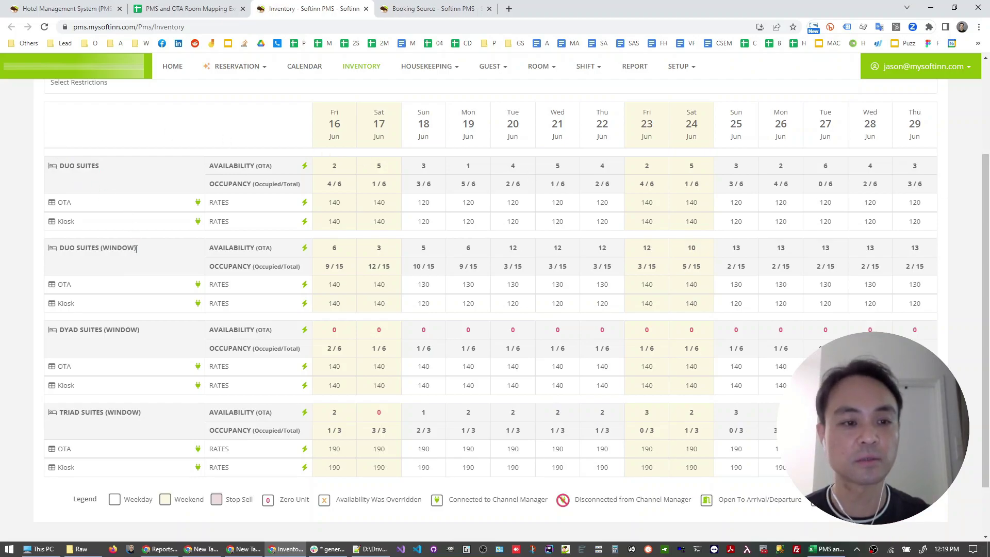
pyautogui.moveTo(138, 248); pyautogui.dragTo(64, 249)
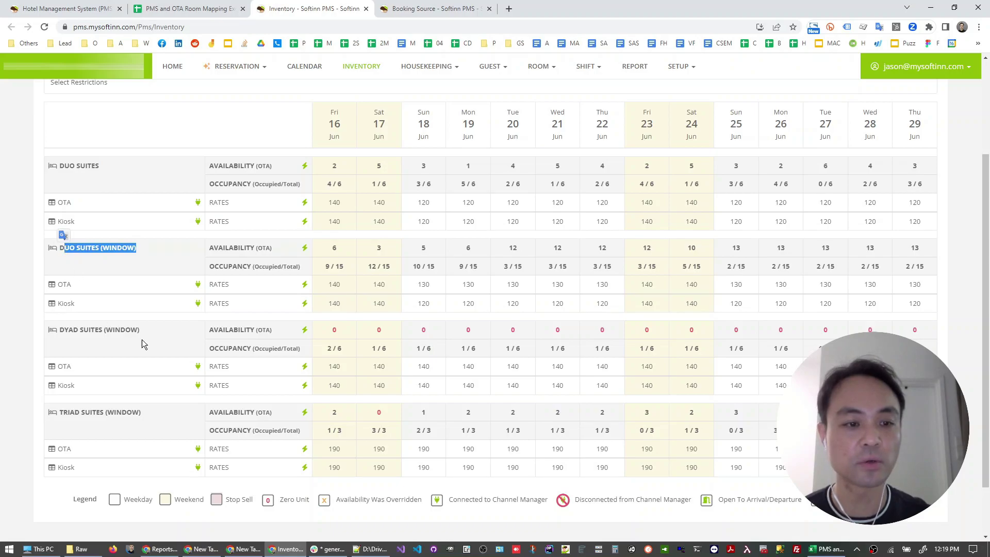
pyautogui.moveTo(139, 330); pyautogui.dragTo(68, 331)
pyautogui.moveTo(141, 412); pyautogui.dragTo(92, 412)
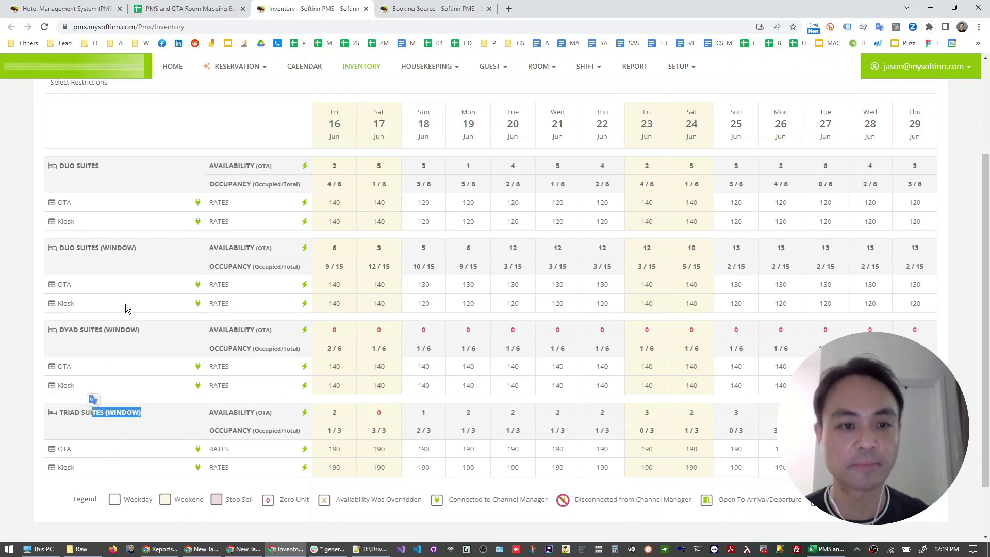
# Step: Check the Kiosk rate plan row listed under Duo Suites
pyautogui.click(132, 205)
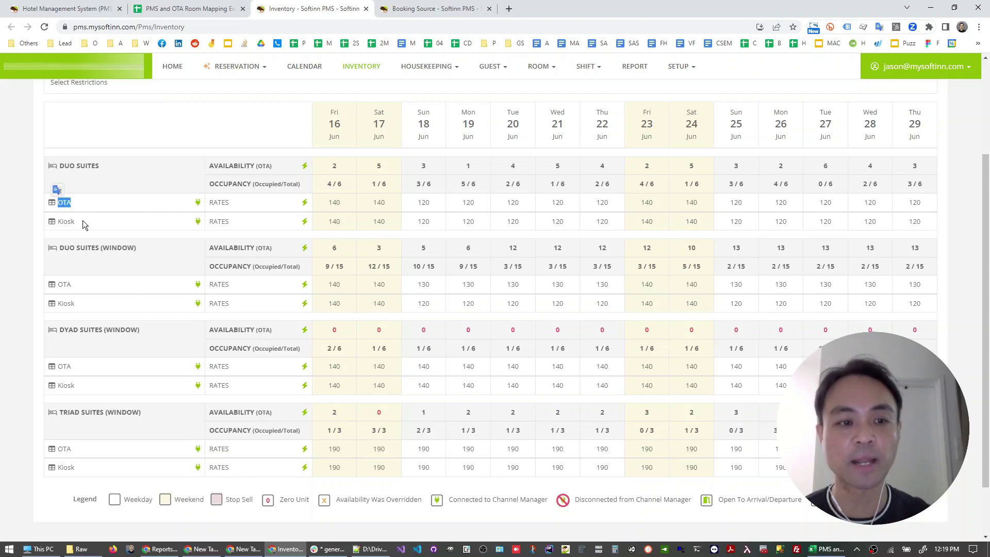
pyautogui.moveTo(76, 222); pyautogui.dragTo(59, 222)
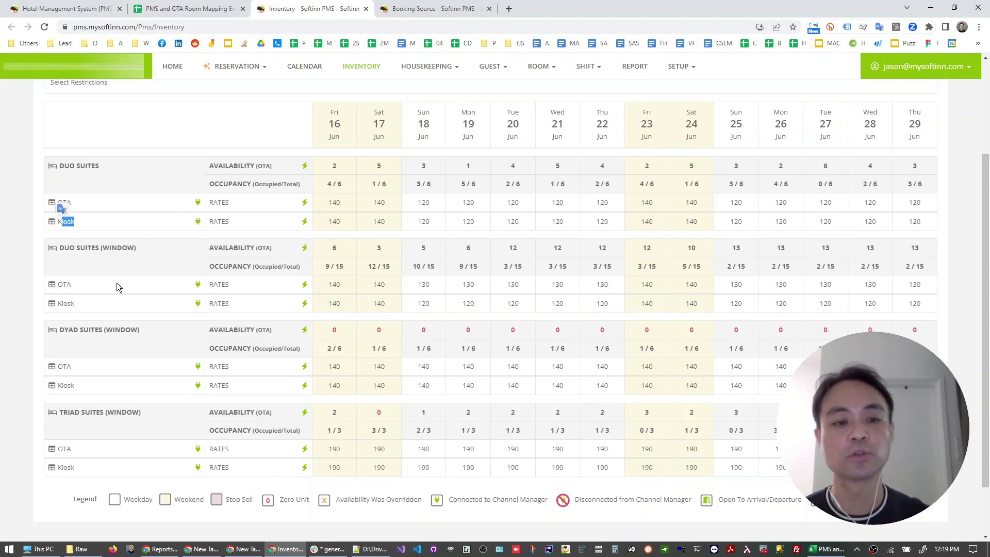
pyautogui.click(148, 133)
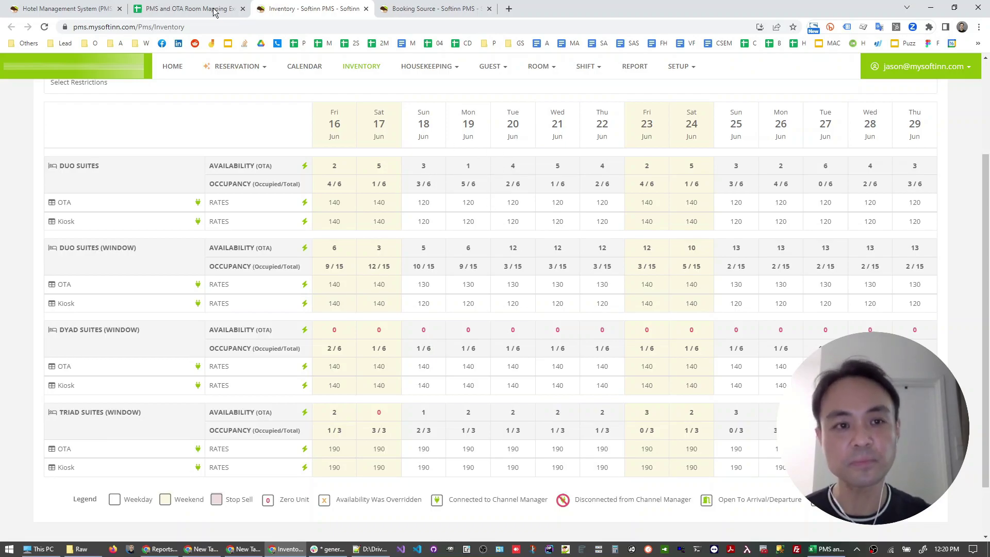
# Step: Review the template's four PMS room names in A3:A6 and OTA rate plan names in C3:C6
pyautogui.click(817, 551)
pyautogui.click(294, 237)
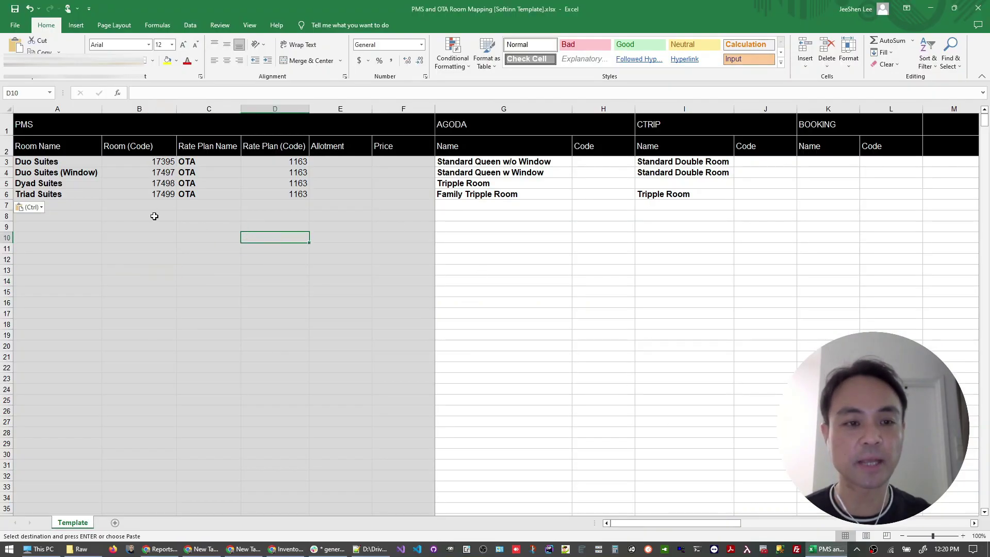
pyautogui.click(78, 215)
pyautogui.click(57, 161)
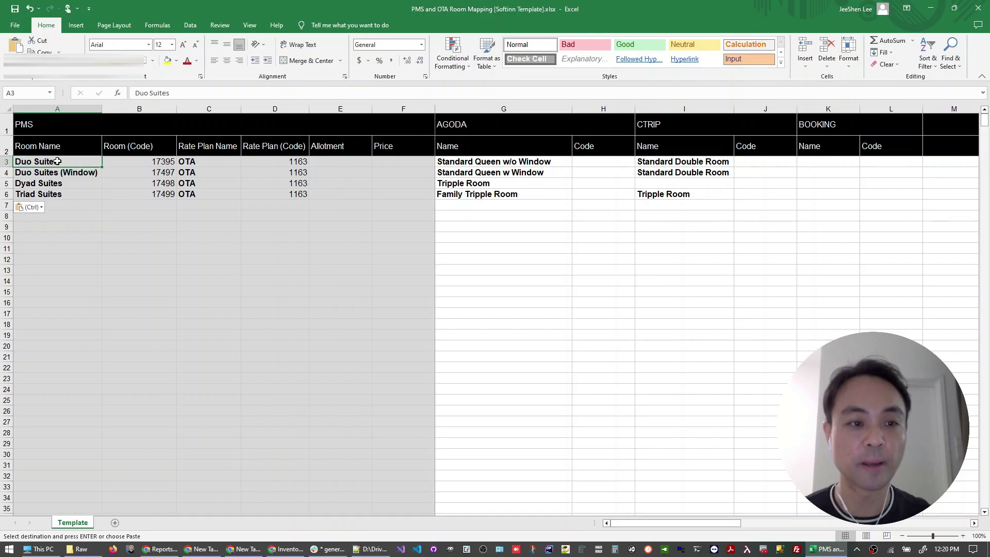
pyautogui.moveTo(57, 161); pyautogui.dragTo(57, 193)
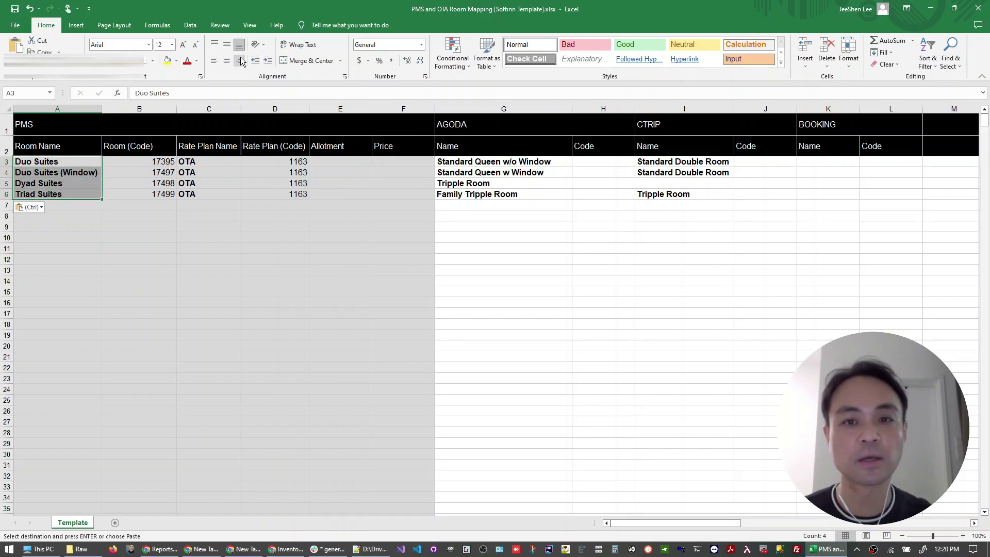
pyautogui.click(208, 215)
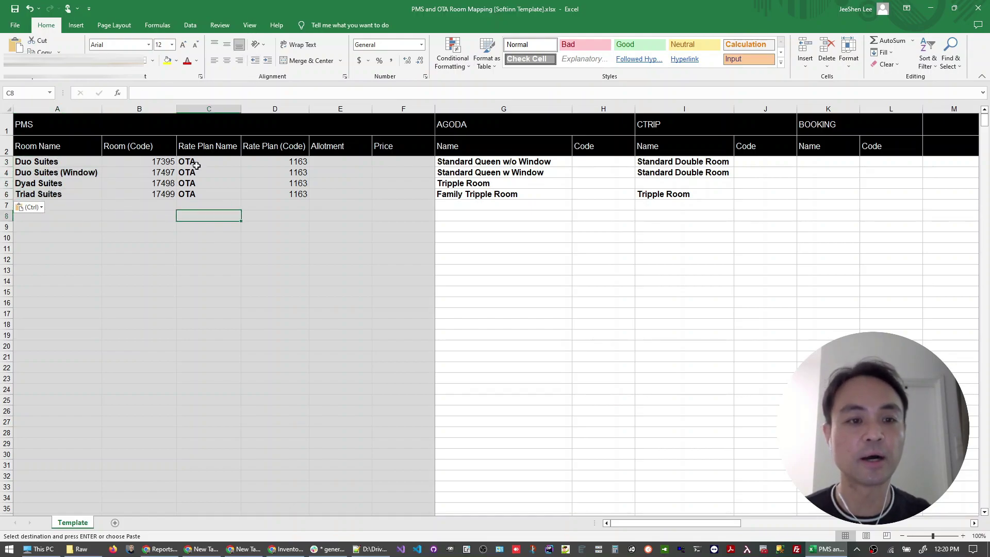
pyautogui.moveTo(197, 163); pyautogui.dragTo(202, 195)
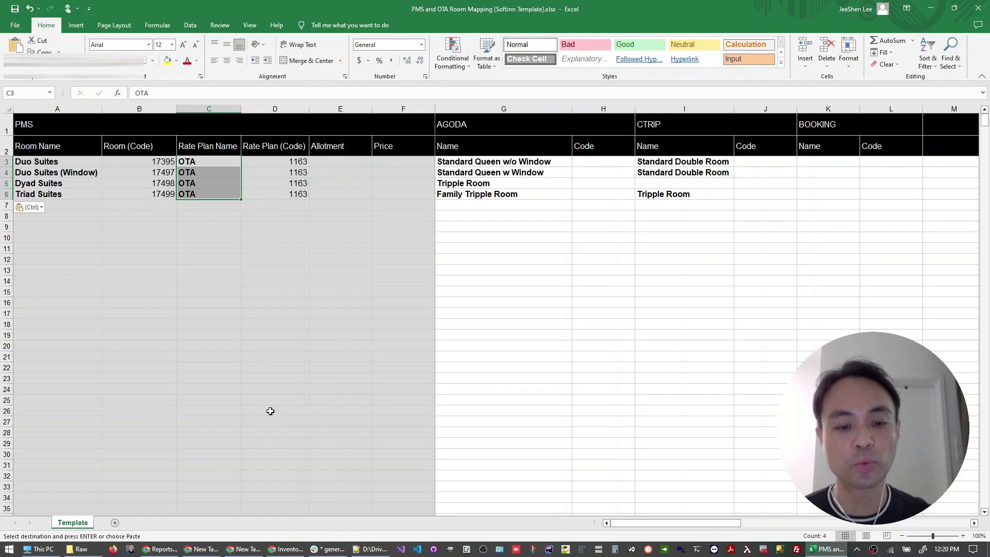
# Step: From the Booking Source page's Setup menu, show the Channel Mapping list of connected channels
pyautogui.click(285, 549)
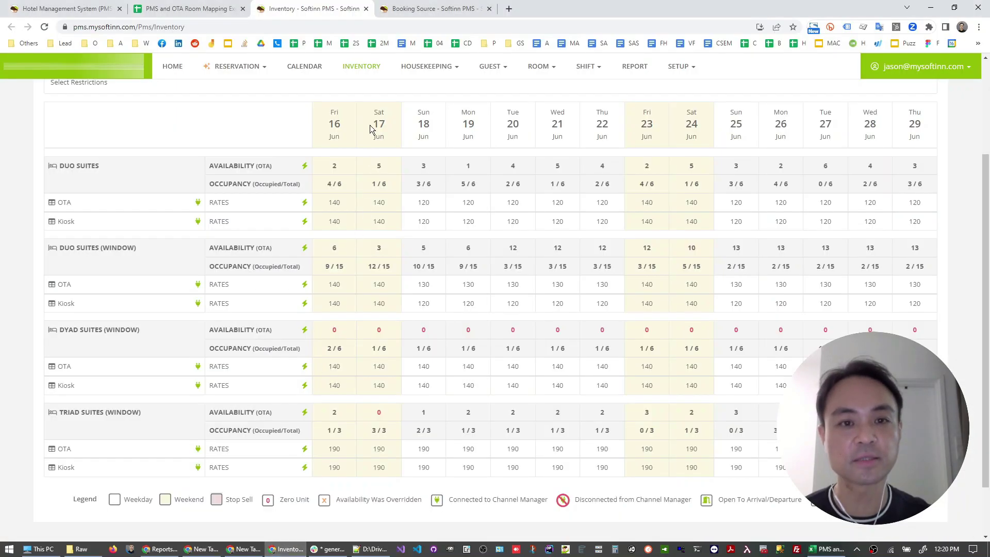
pyautogui.click(402, 7)
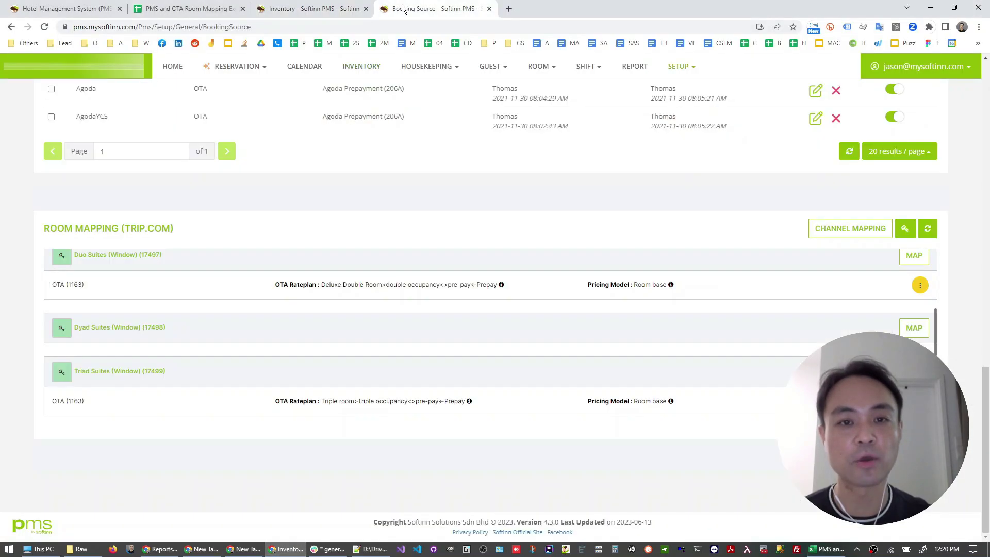
pyautogui.click(679, 67)
pyautogui.moveTo(680, 115)
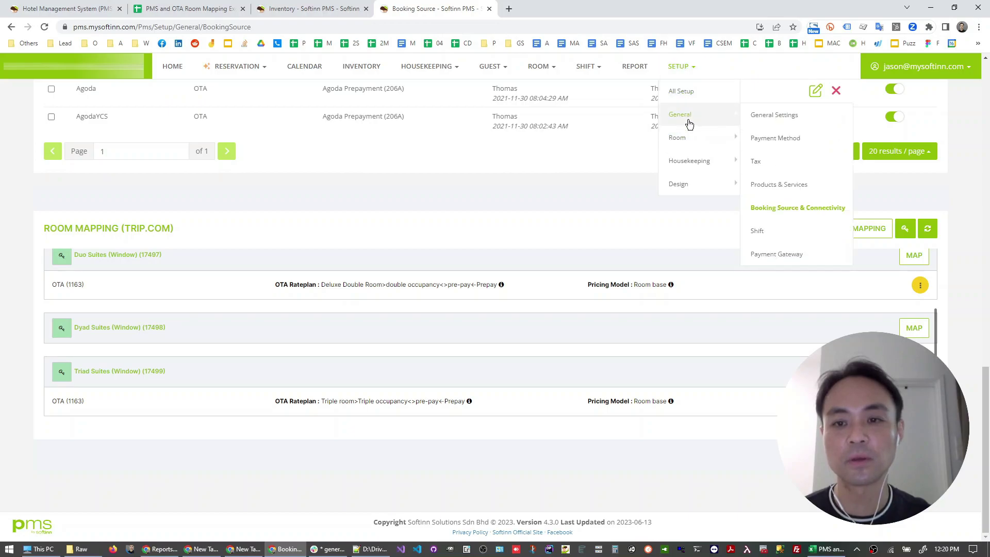
pyautogui.click(783, 210)
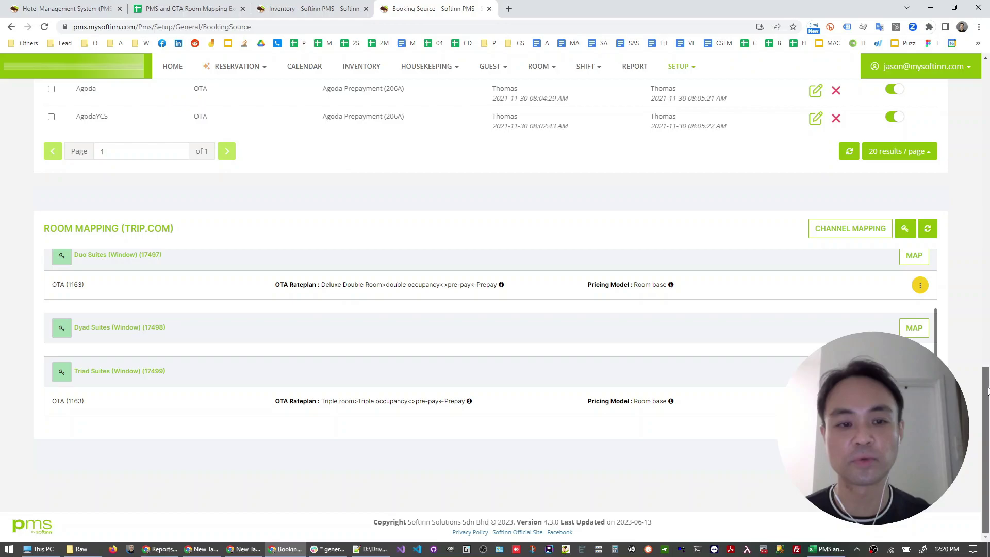
pyautogui.click(849, 228)
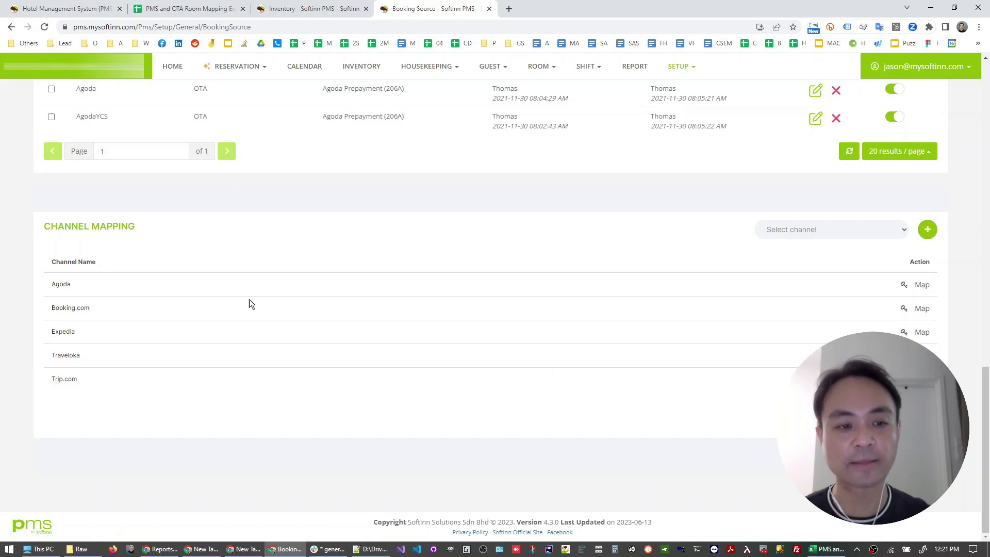
# Step: View Agoda's room mapping panel, then return to the Excel template
pyautogui.click(916, 285)
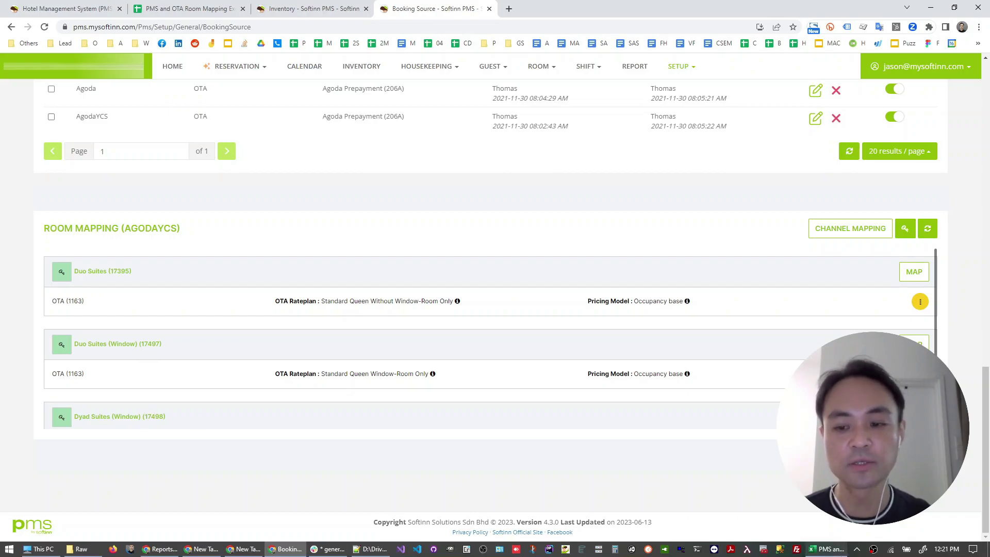
pyautogui.click(826, 549)
# Step: Compare the room codes in B3:B6 and rate plan codes 1163 in D3:D6, then return to the PMS
pyautogui.click(207, 225)
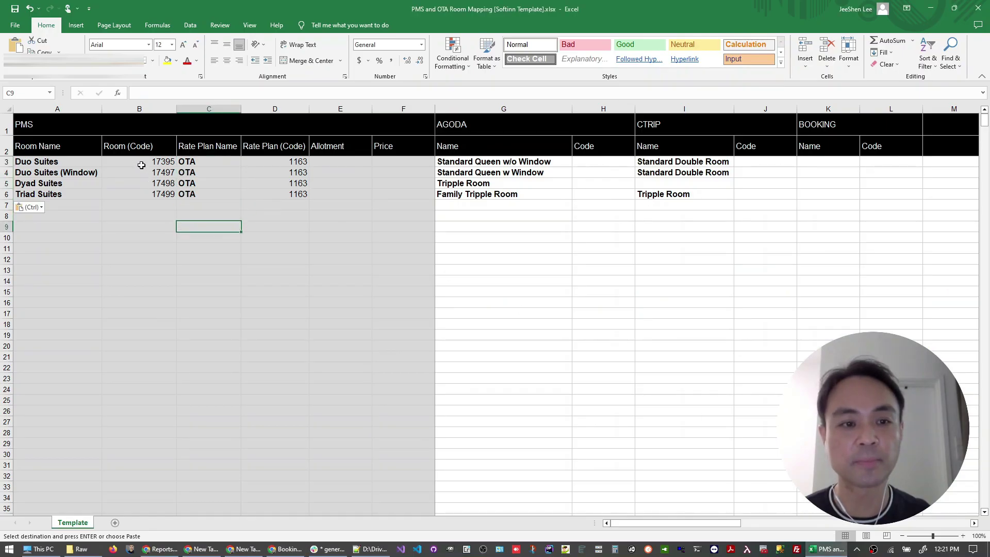
pyautogui.moveTo(140, 163); pyautogui.dragTo(141, 193)
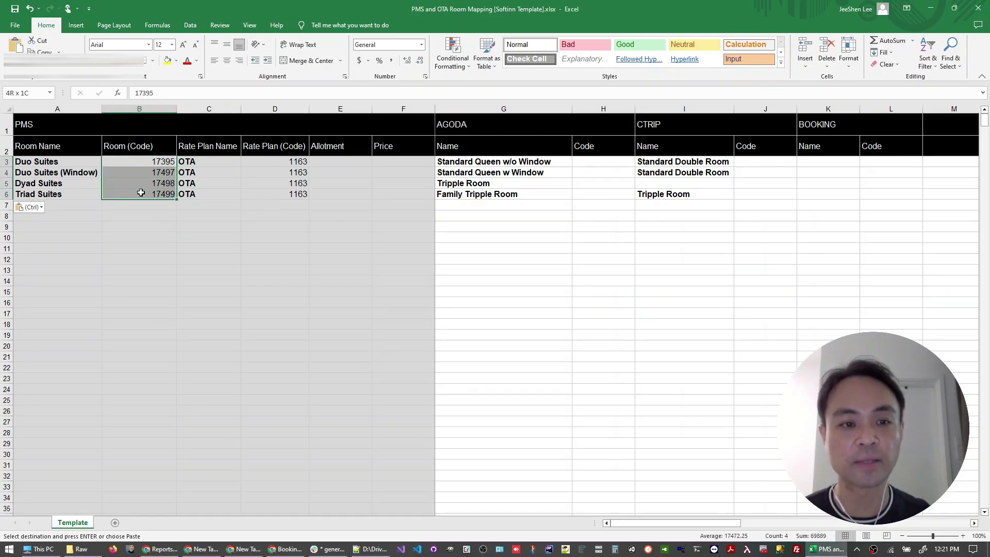
pyautogui.click(289, 260)
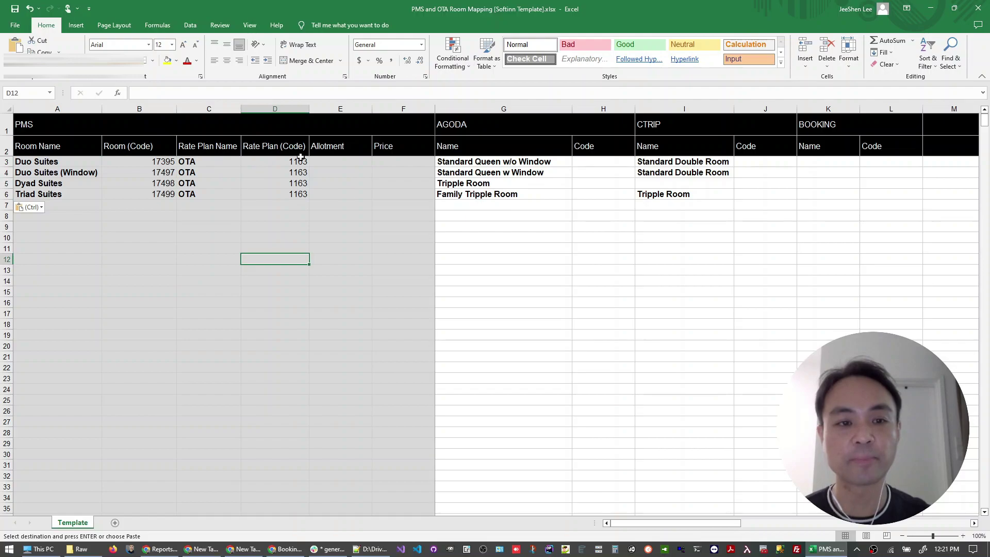
pyautogui.moveTo(290, 162); pyautogui.dragTo(290, 194)
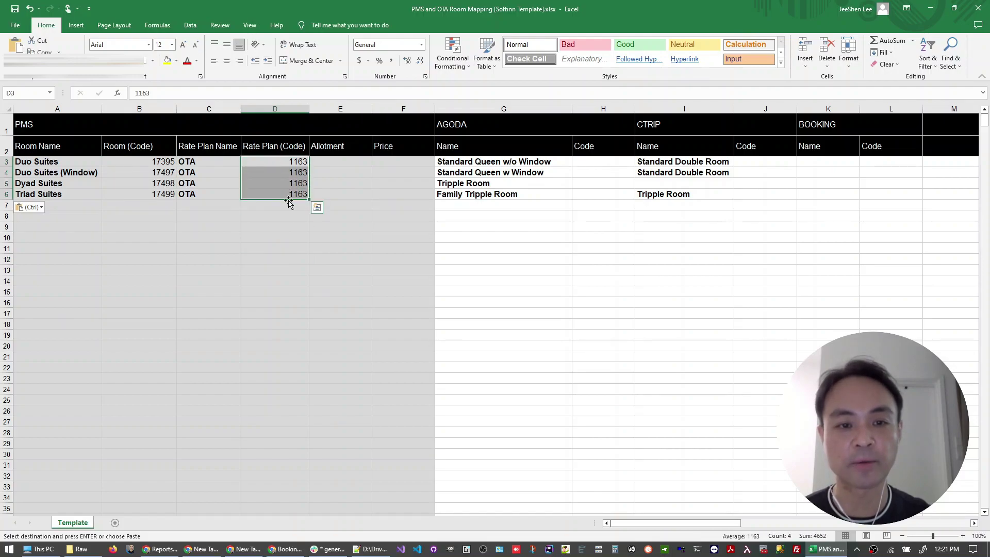
pyautogui.click(286, 549)
# Step: Edit the Duo Suites Agoda mapping to confirm PMS rate plan OTA (1163), leaving it unchanged
pyautogui.click(919, 301)
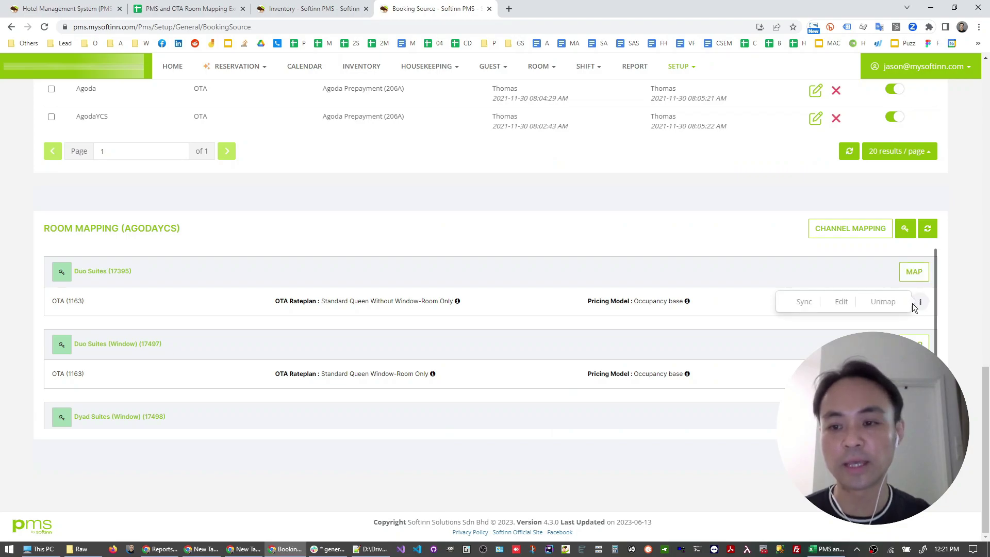
pyautogui.click(840, 304)
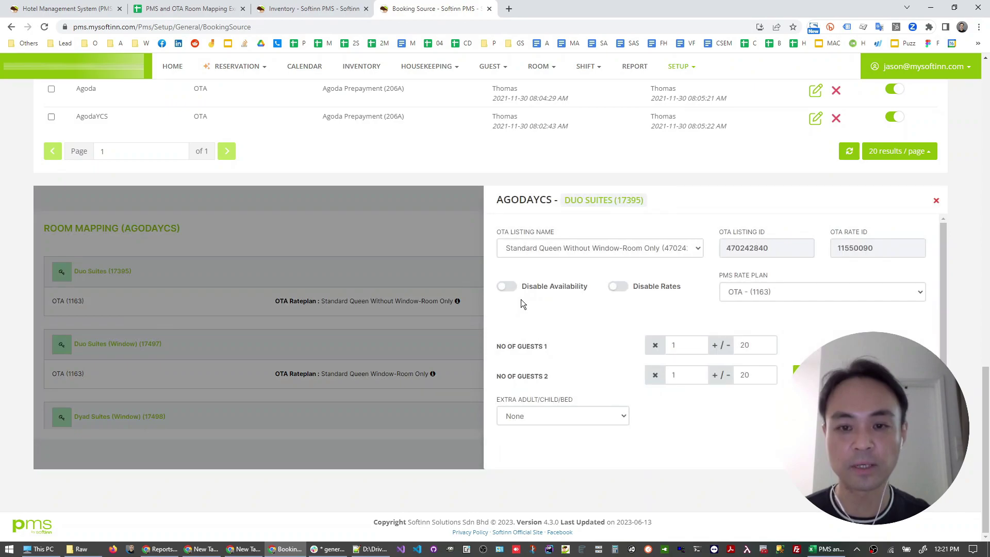
pyautogui.click(779, 292)
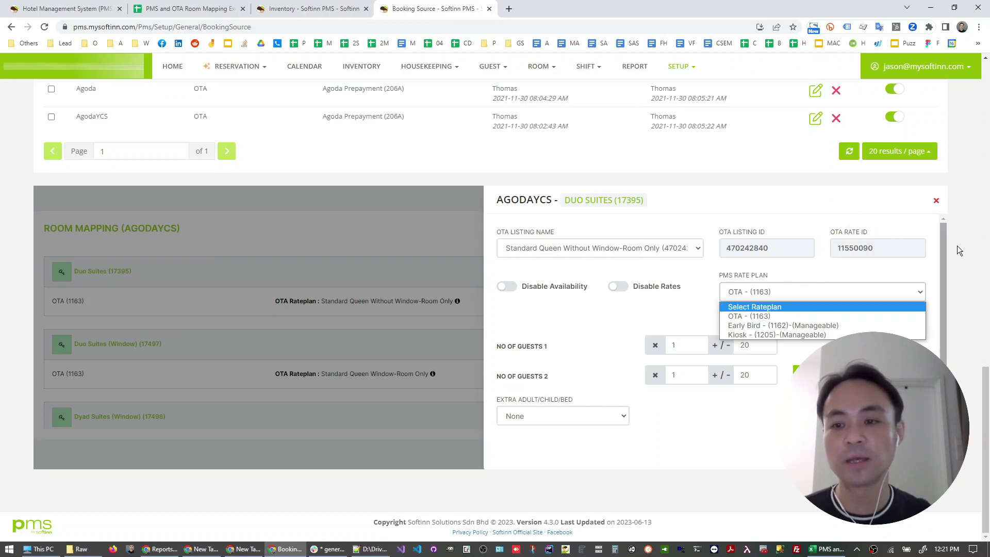
pyautogui.click(935, 255)
pyautogui.click(936, 202)
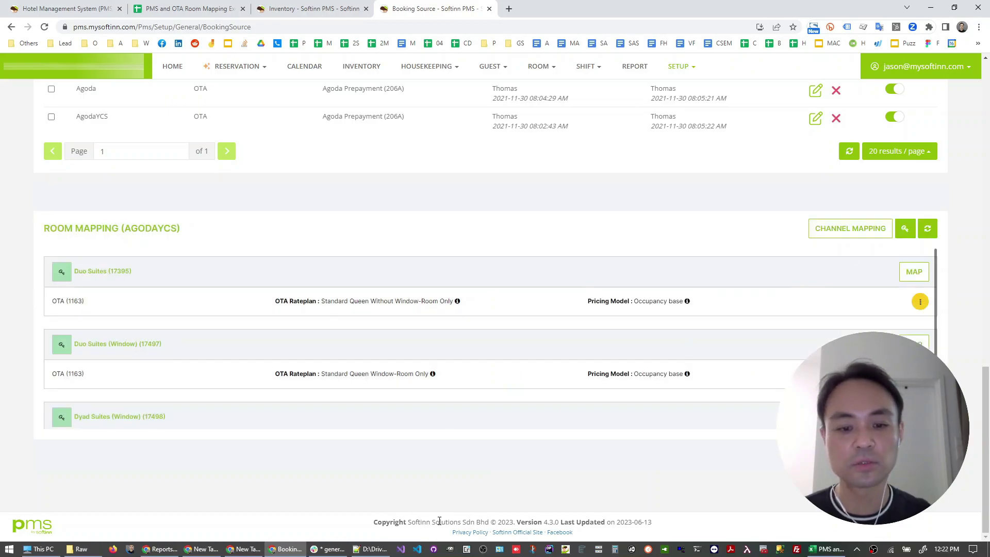
pyautogui.click(786, 549)
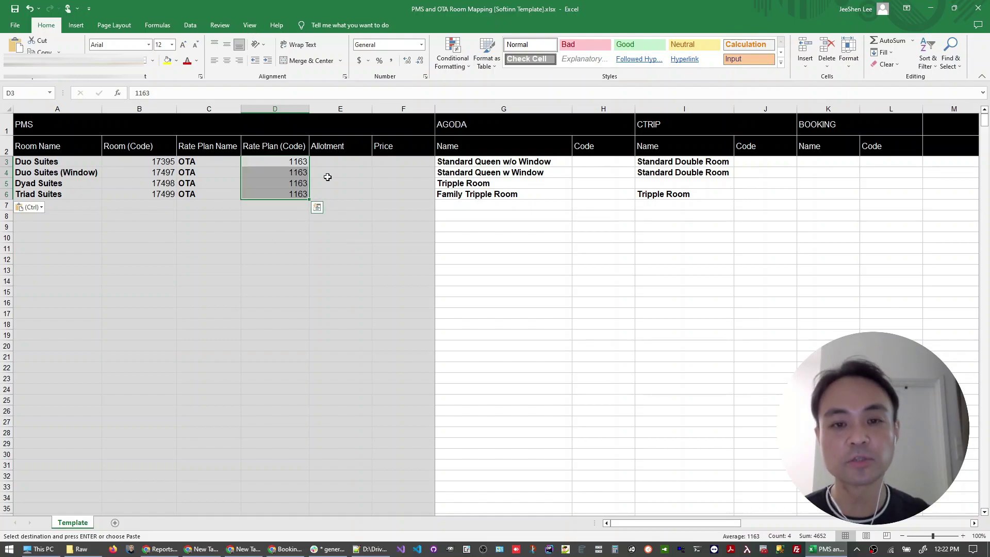
# Step: Trace Duo Suites across its PMS, Agoda and Ctrip room-name columns in the template
pyautogui.click(487, 246)
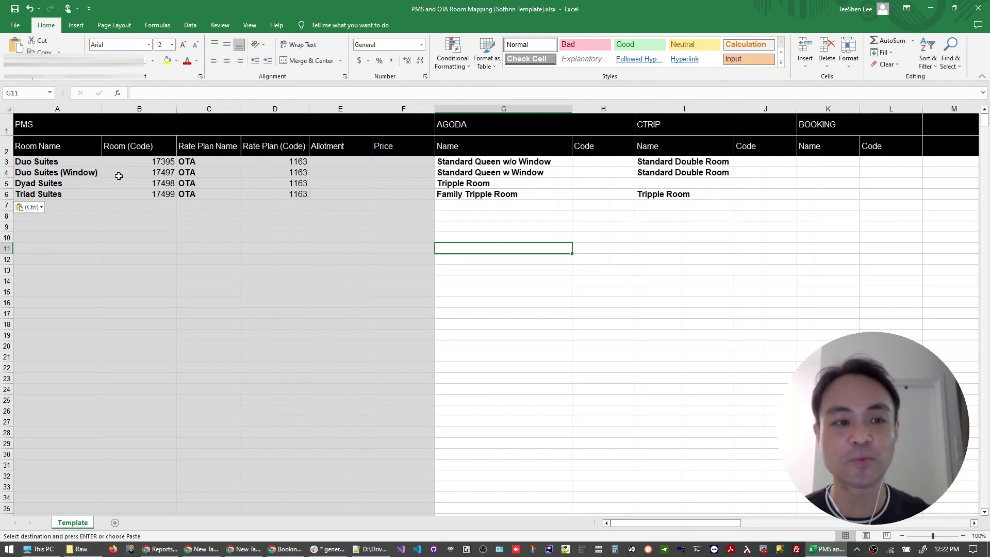
pyautogui.click(61, 163)
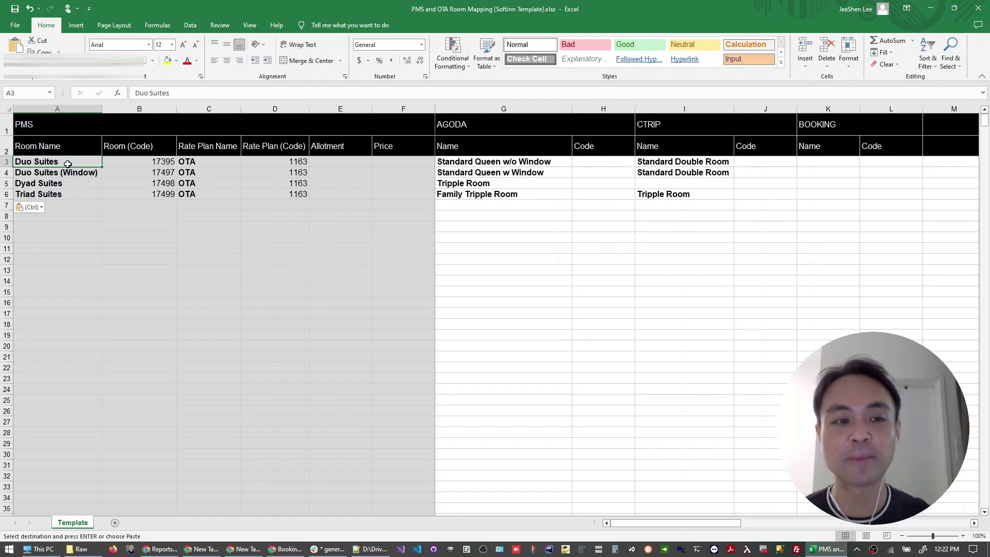
pyautogui.click(469, 162)
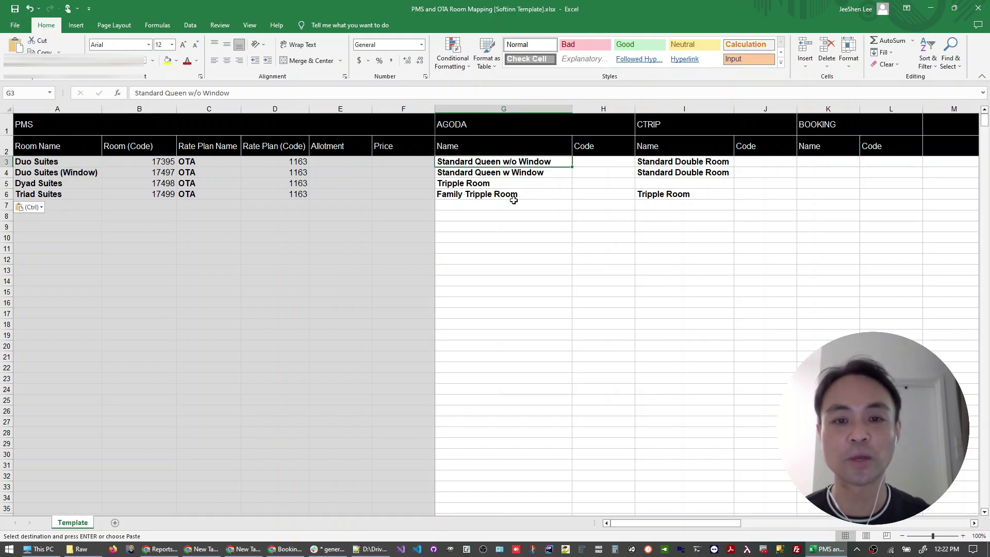
pyautogui.click(660, 164)
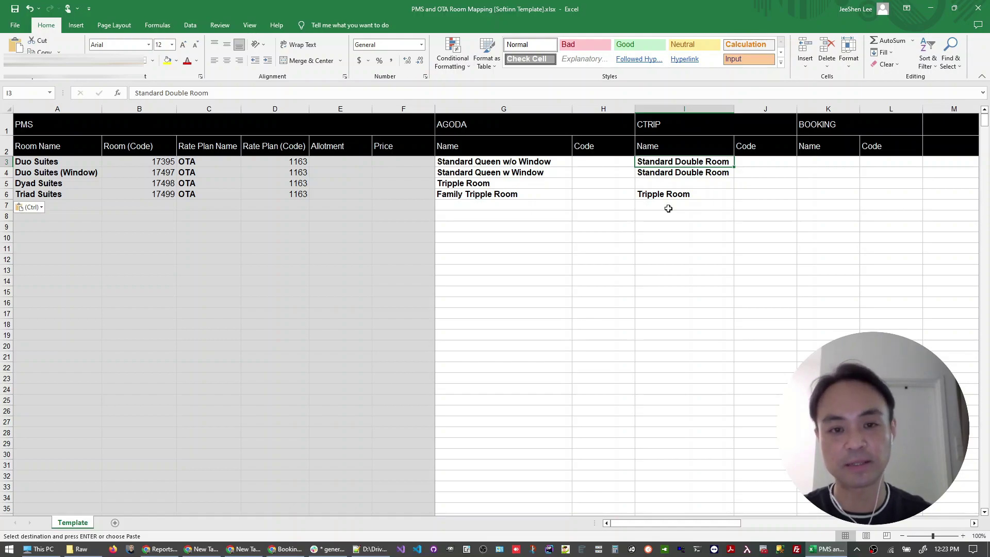
pyautogui.click(530, 161)
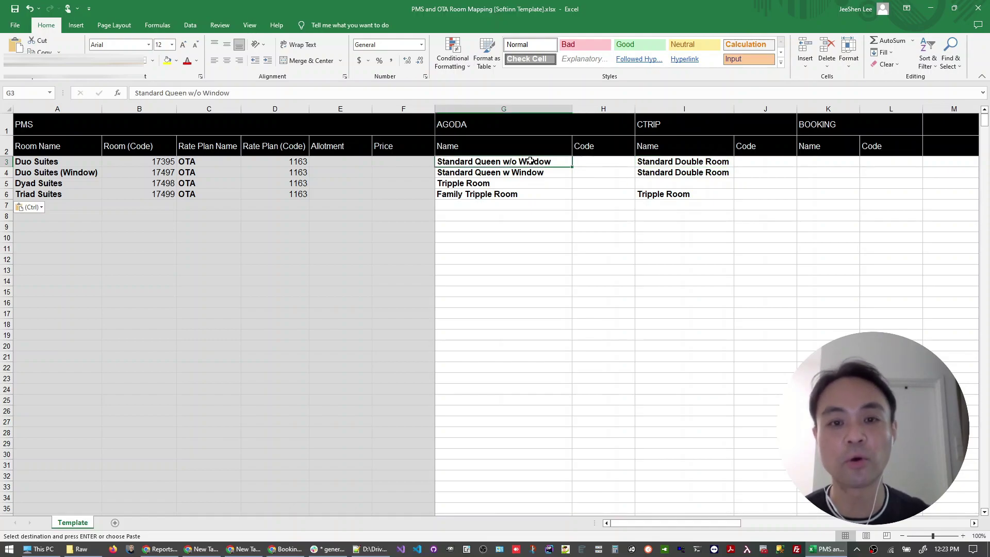
pyautogui.click(24, 164)
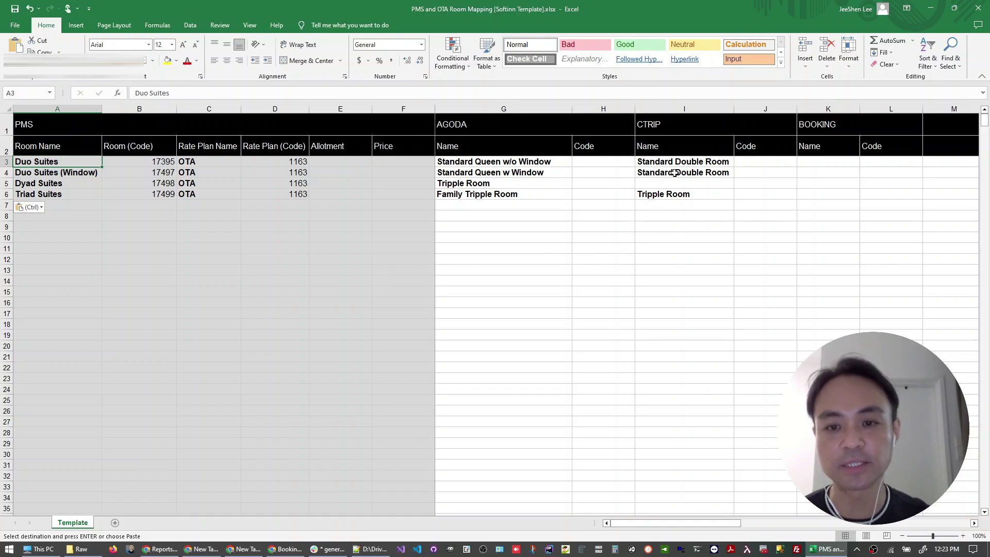
# Step: Spot Dyad Suites' blank Ctrip name cell, then show Softinn PMS's channel mapping list
pyautogui.click(661, 247)
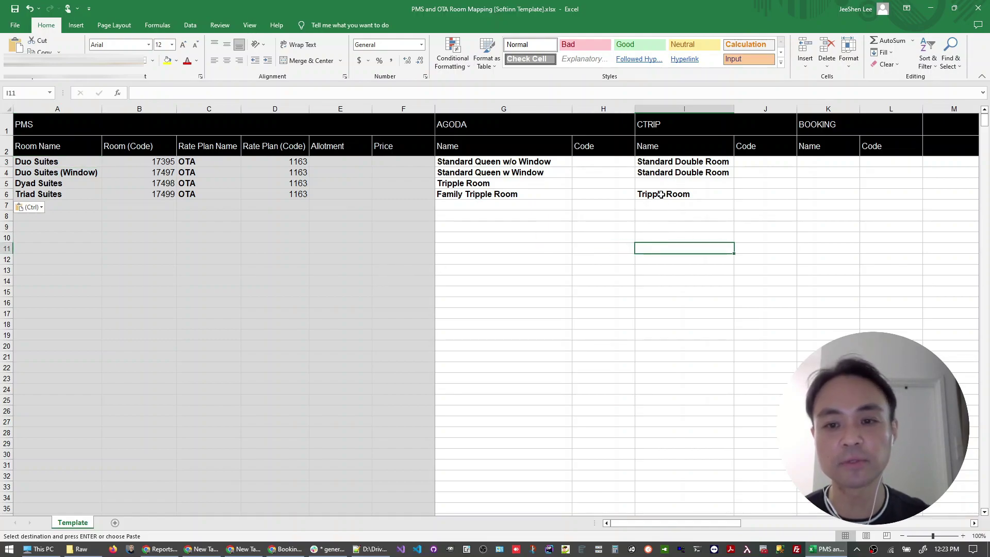
pyautogui.click(659, 208)
pyautogui.click(660, 185)
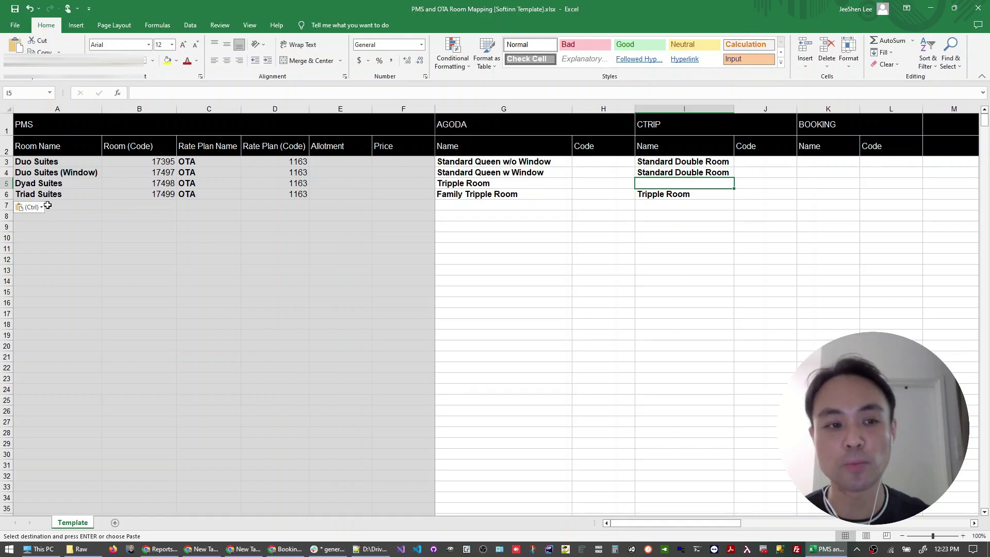
pyautogui.click(48, 184)
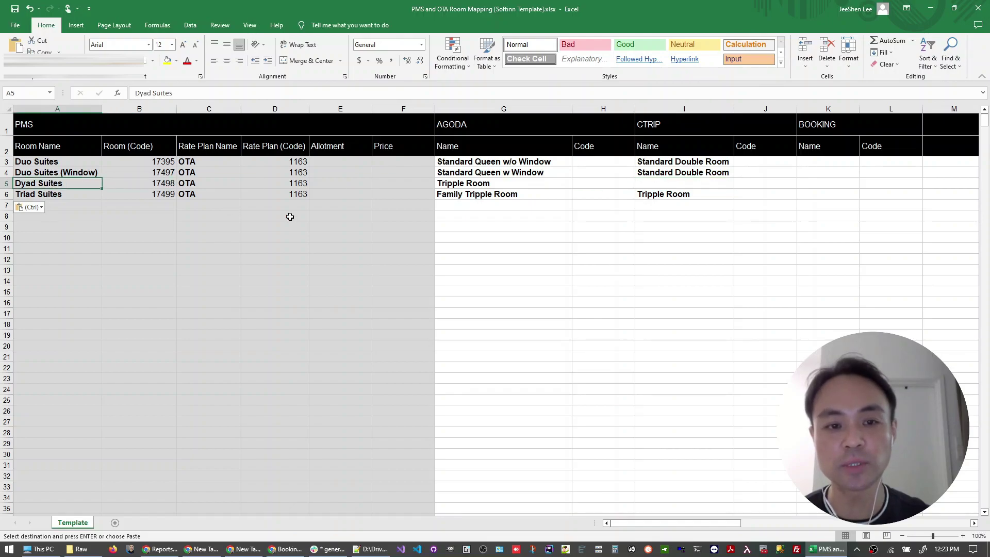
pyautogui.click(660, 182)
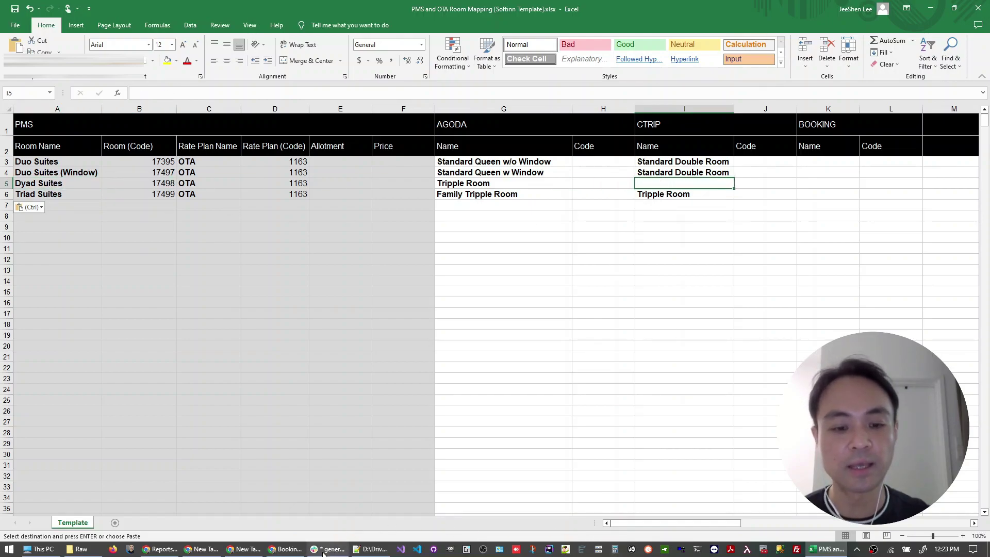
pyautogui.click(289, 549)
pyautogui.click(856, 227)
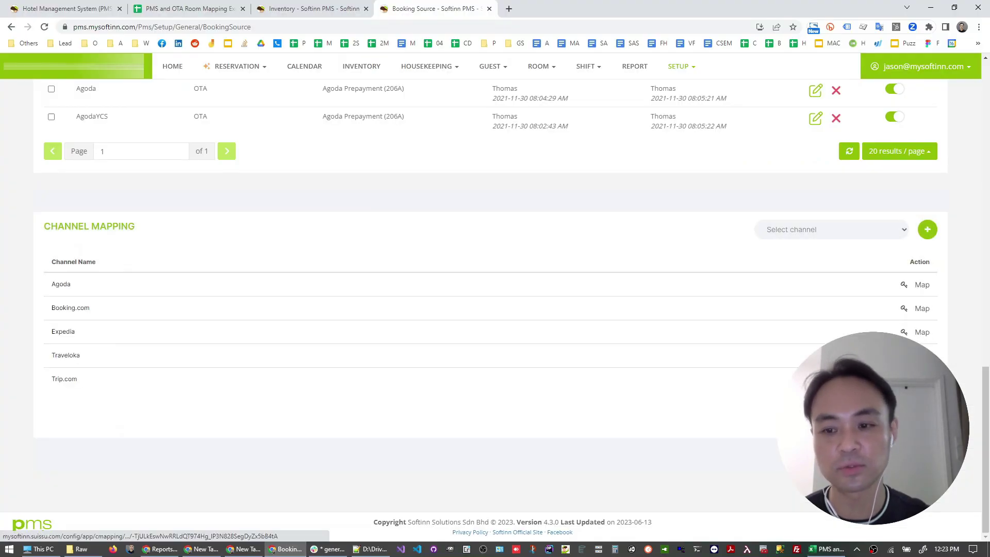
# Step: Review Trip.com's existing mappings and the inventory grid, then start mapping Dyad Suites (Window)
pyautogui.click(916, 331)
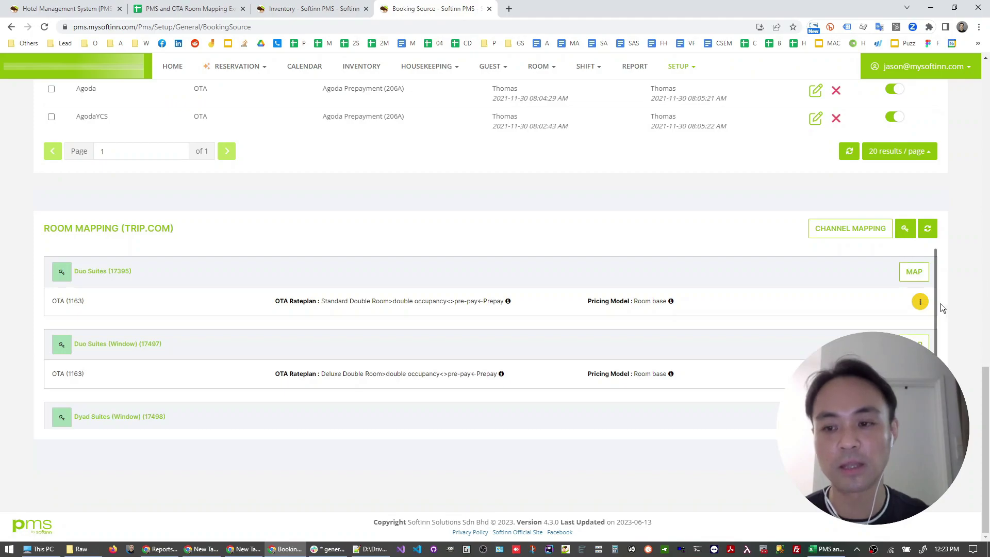
pyautogui.moveTo(937, 303); pyautogui.dragTo(936, 312)
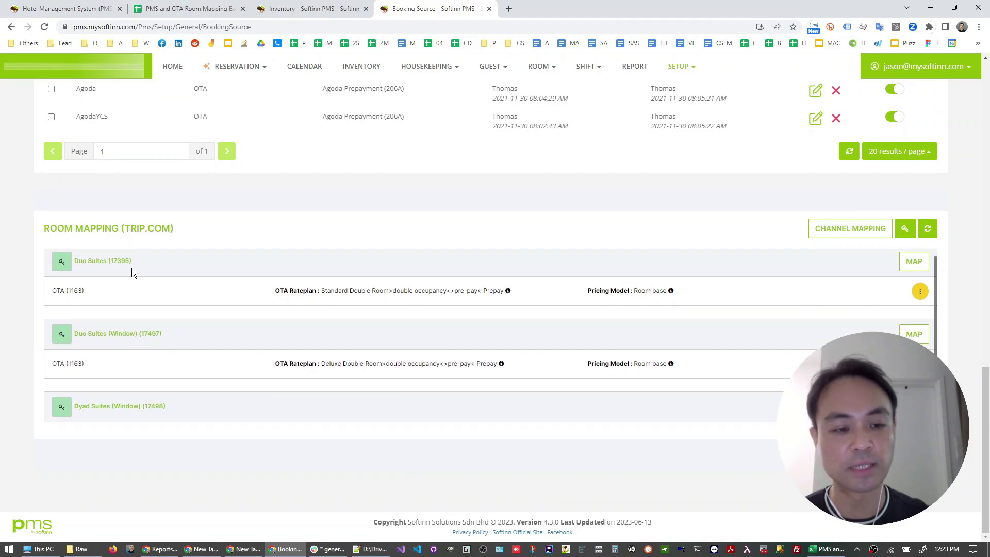
pyautogui.scroll(-2, 124, 341)
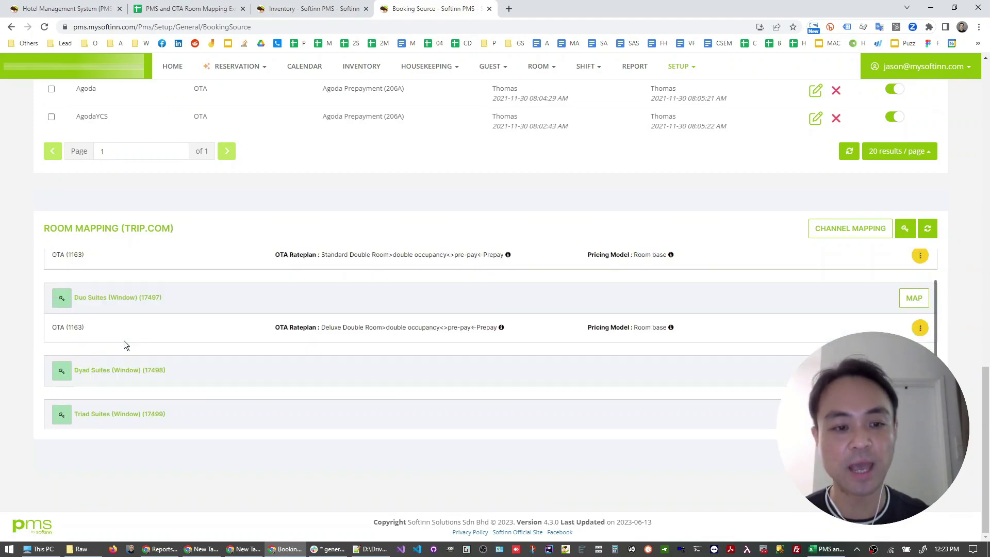
pyautogui.scroll(1, 128, 386)
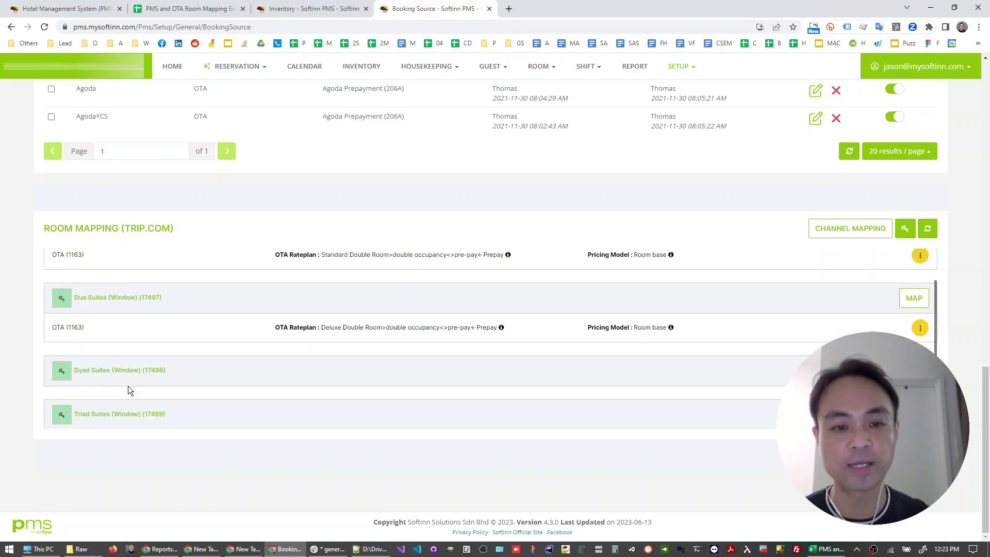
pyautogui.scroll(1, 136, 320)
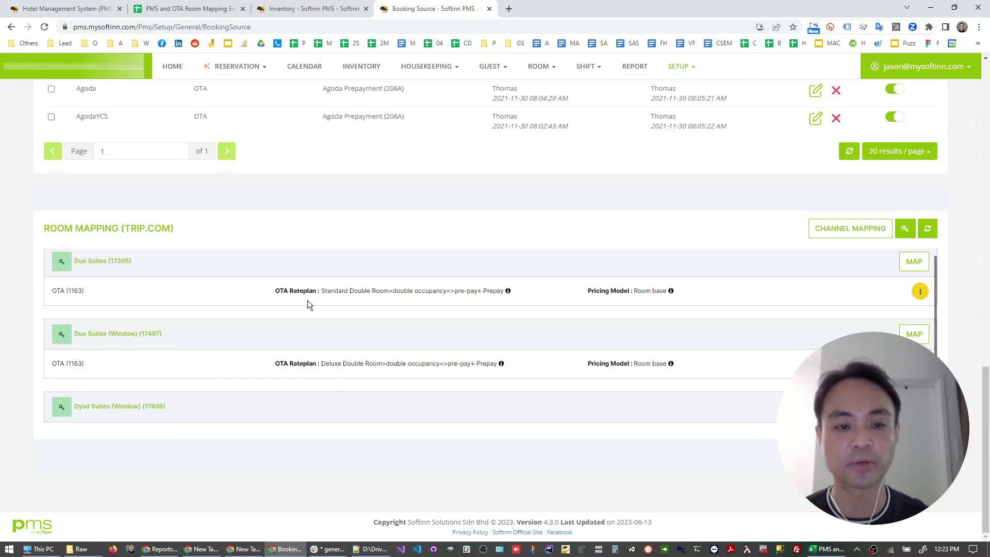
pyautogui.scroll(-1, 307, 300)
pyautogui.scroll(-1, 309, 320)
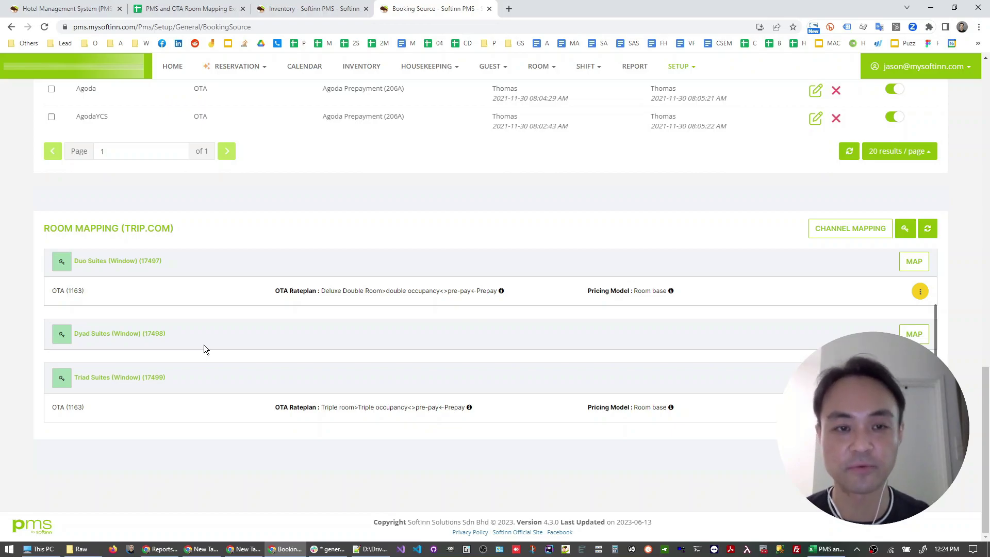
pyautogui.click(292, 8)
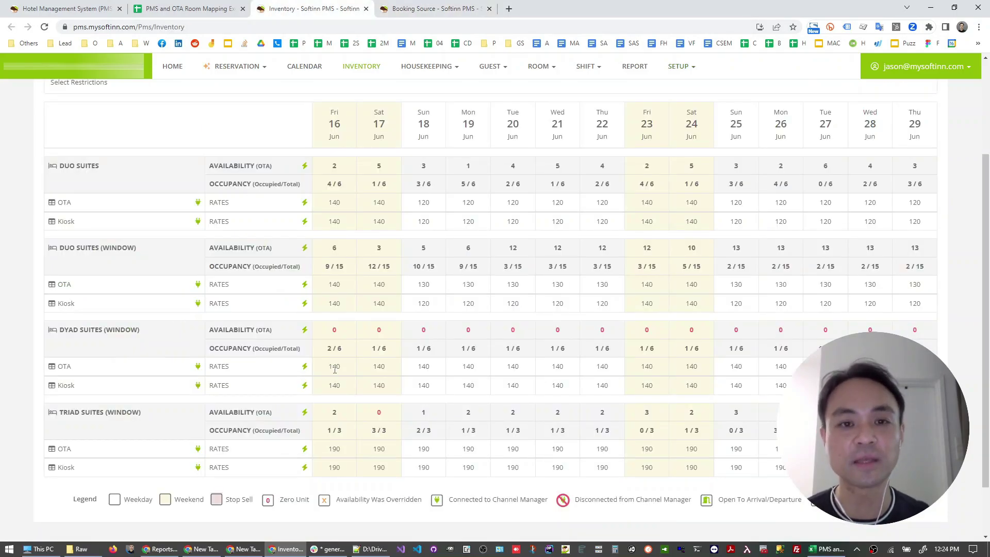
pyautogui.click(434, 9)
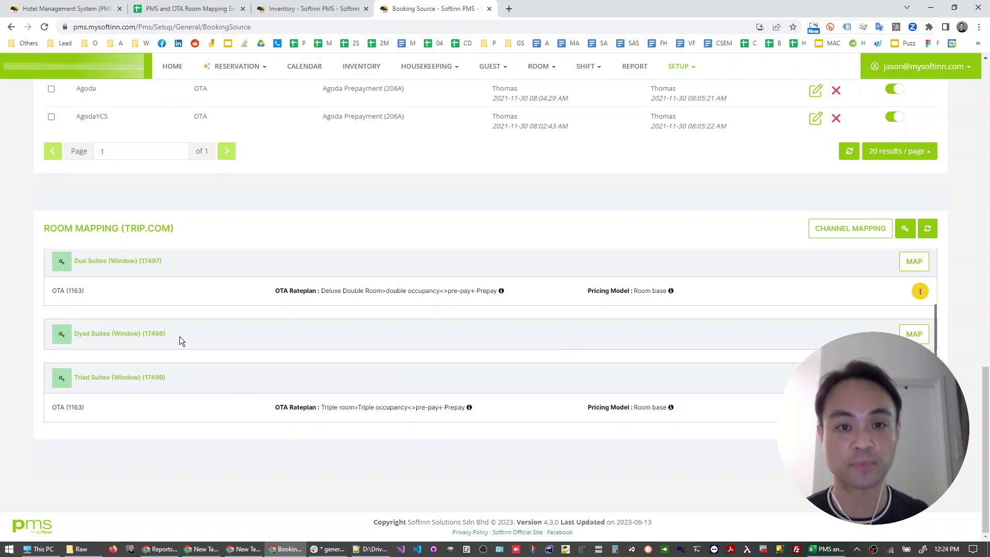
pyautogui.click(913, 333)
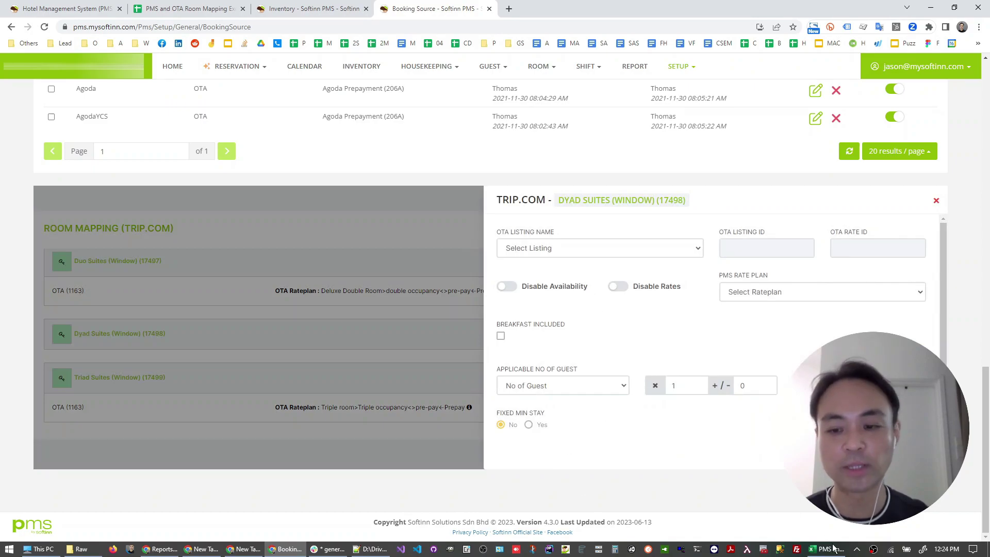
# Step: Enter Twin Room in the Dyad Suites CTRIP name cell of the mapping spreadsheet
pyautogui.click(826, 549)
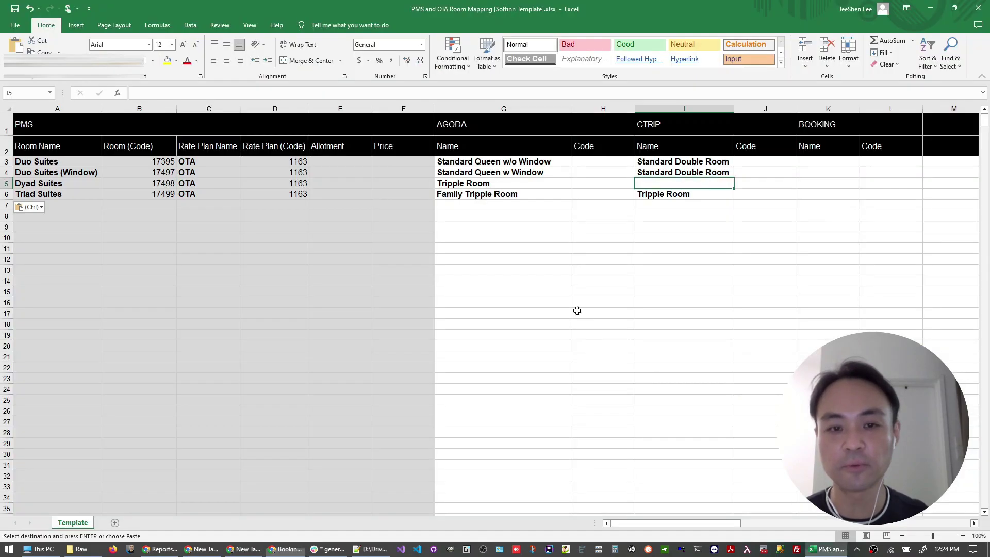
pyautogui.click(47, 183)
pyautogui.click(685, 188)
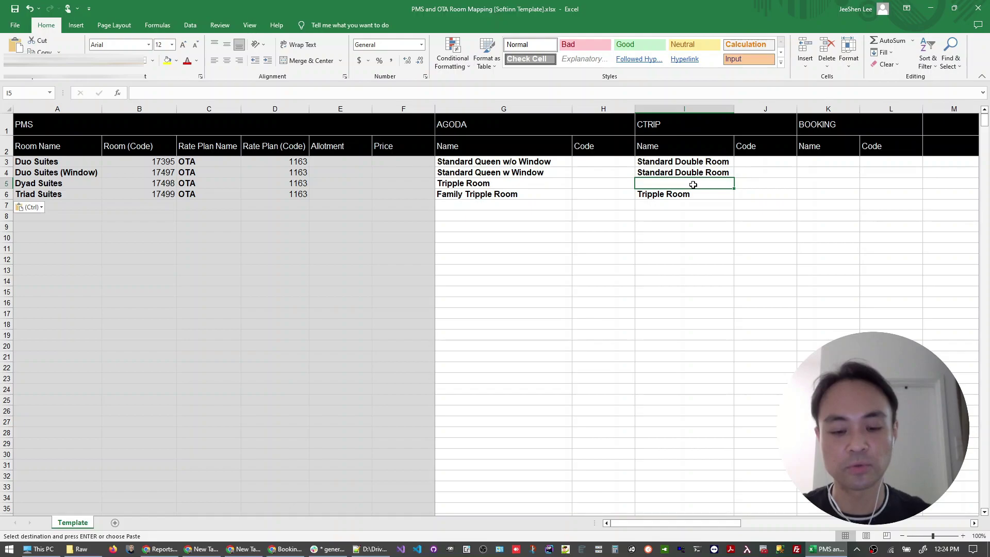
pyautogui.doubleClick(692, 185)
pyautogui.write('Twin Room')
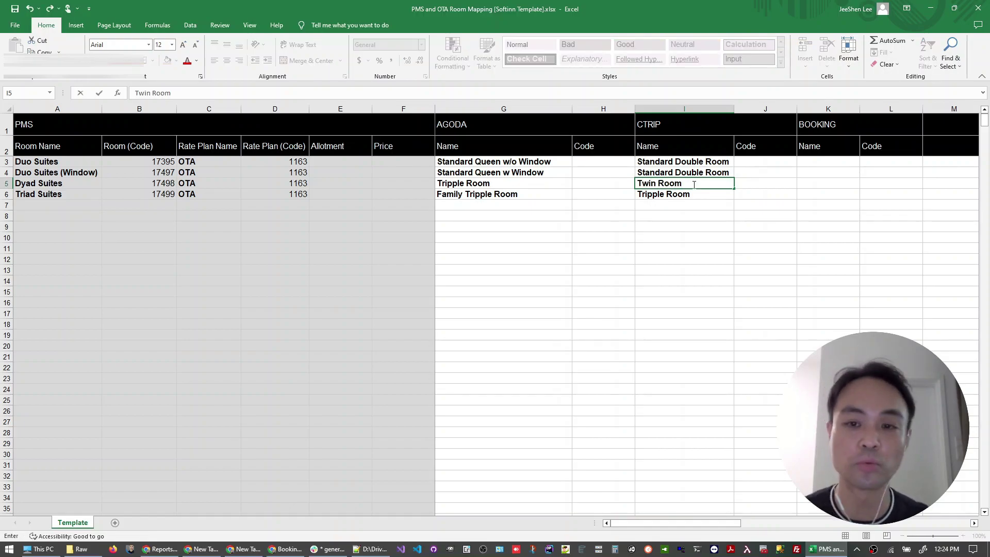
pyautogui.click(704, 242)
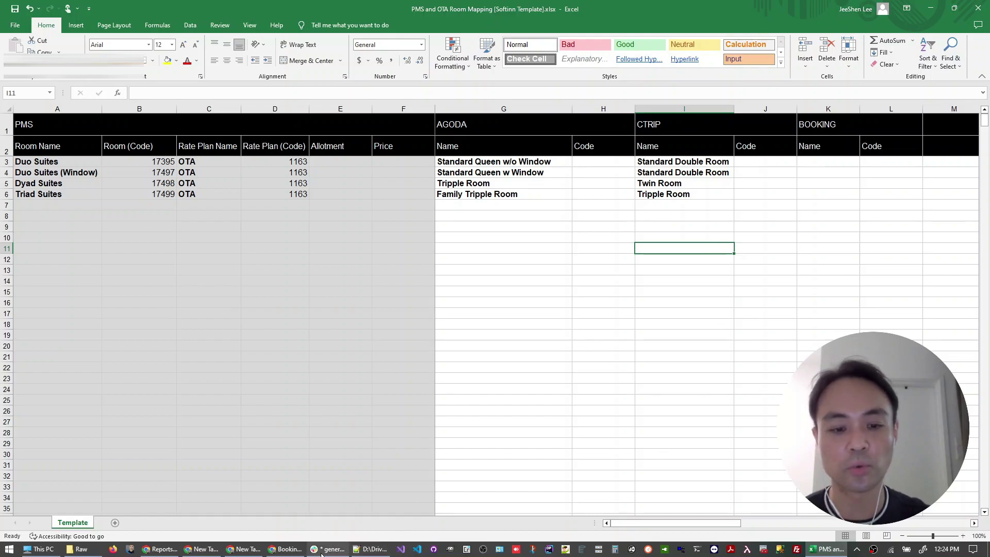
# Step: Choose the Trip.com Twin Room listing for Dyad Suites (Window)
pyautogui.click(287, 550)
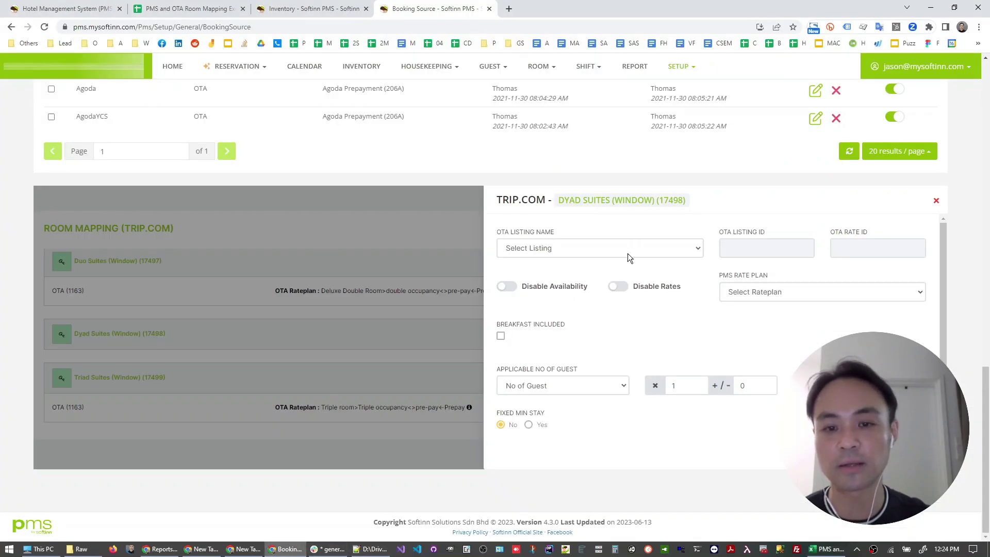
pyautogui.click(613, 246)
pyautogui.click(569, 271)
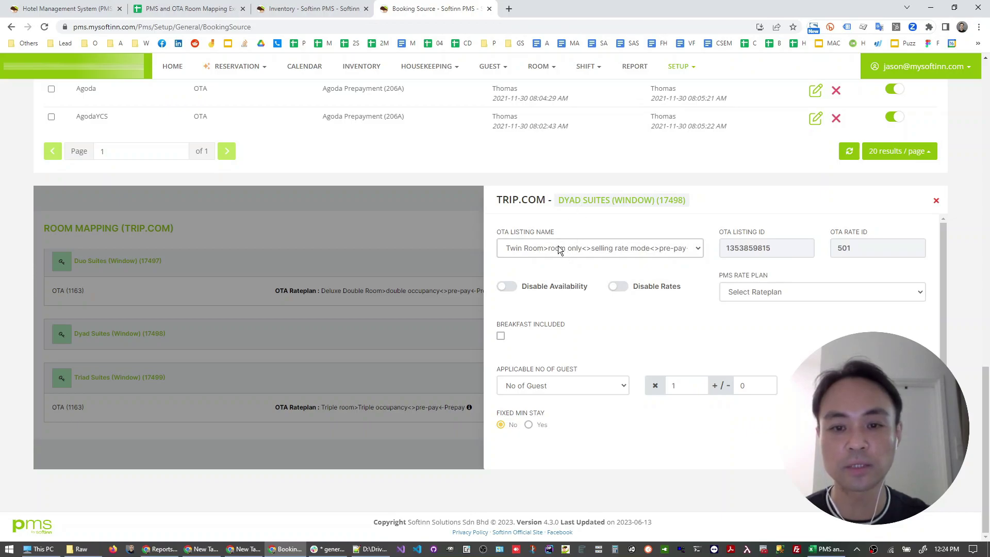
pyautogui.click(849, 292)
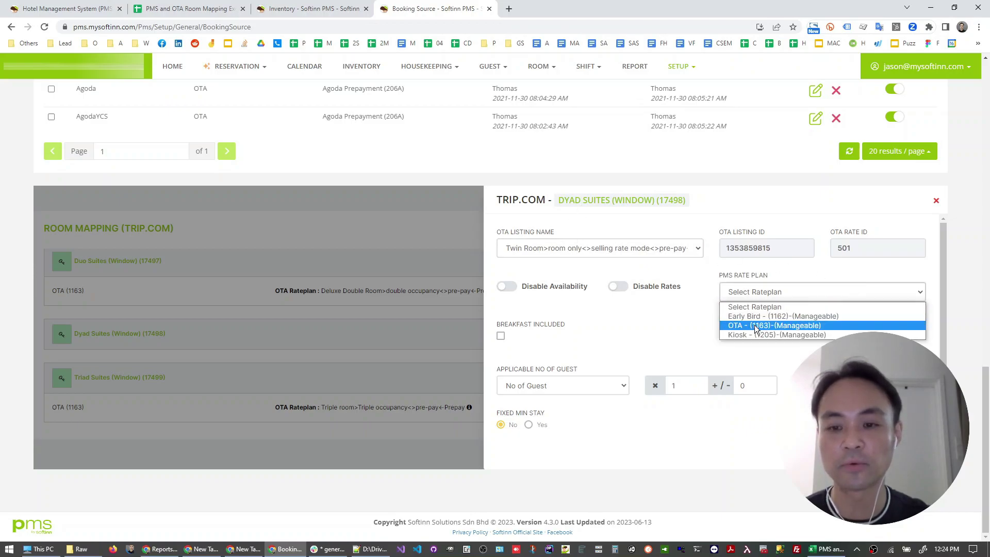
# Step: Assign the OTA (1163) rate plan for 2 guests and save the mapping
pyautogui.click(756, 326)
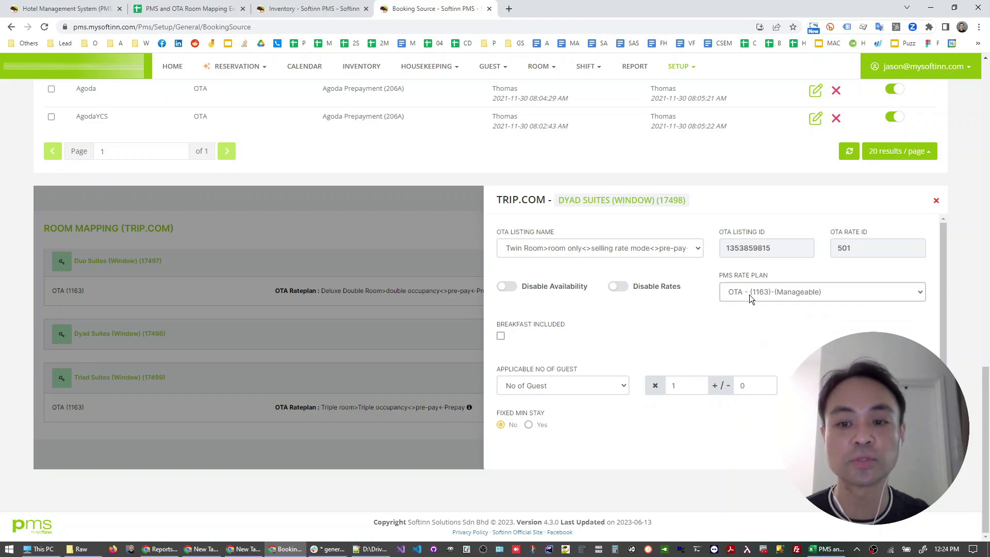
pyautogui.click(582, 386)
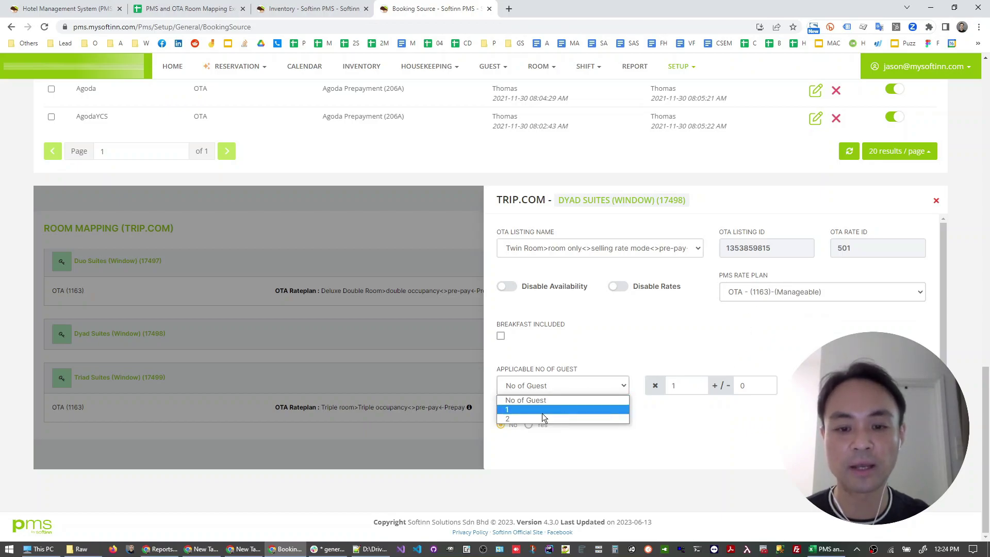
pyautogui.click(518, 419)
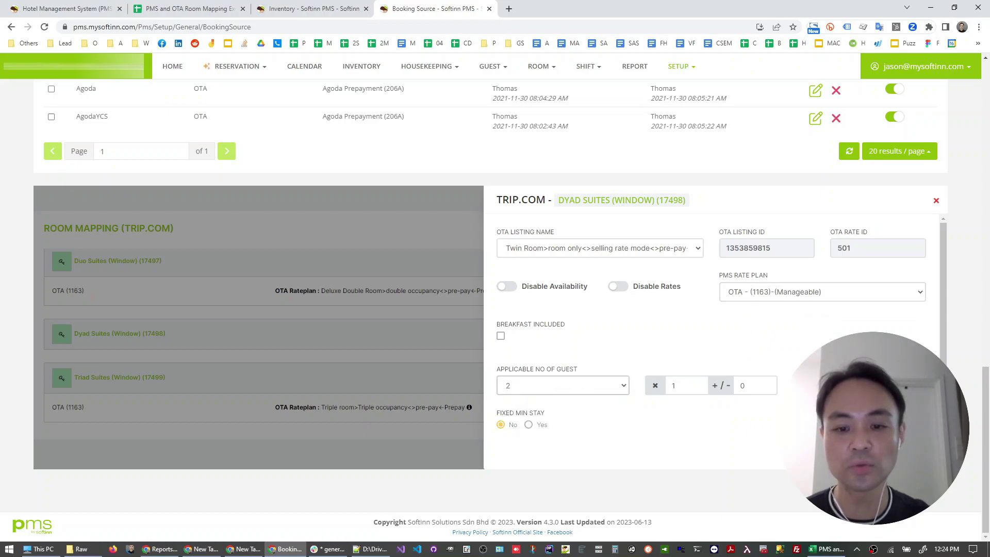
pyautogui.scroll(-1, 749, 401)
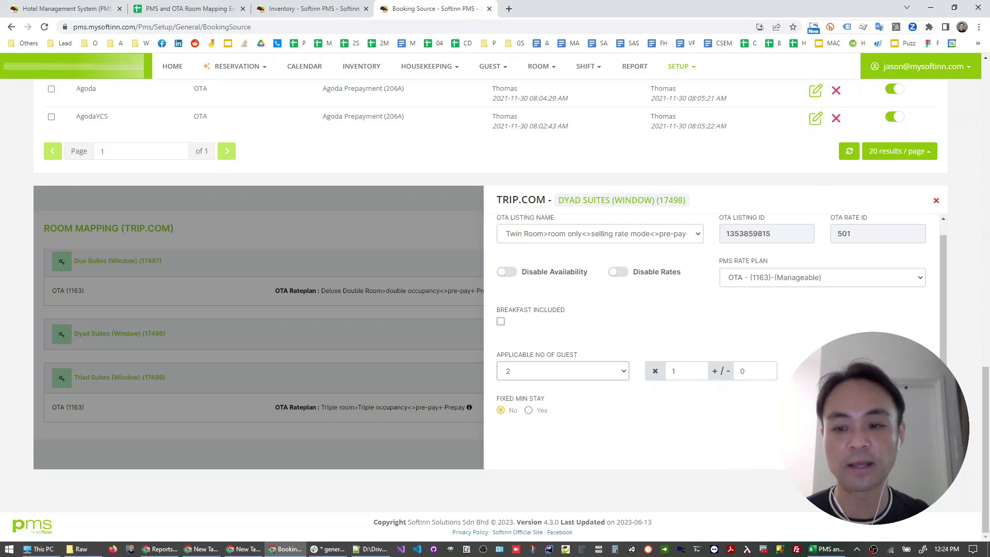
pyautogui.press('Return')
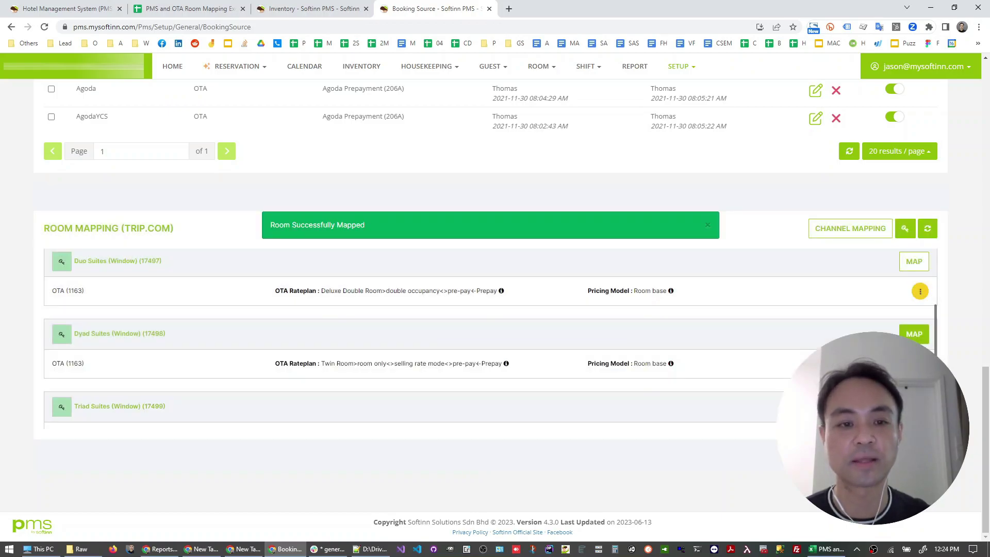
pyautogui.scroll(-1, 495, 348)
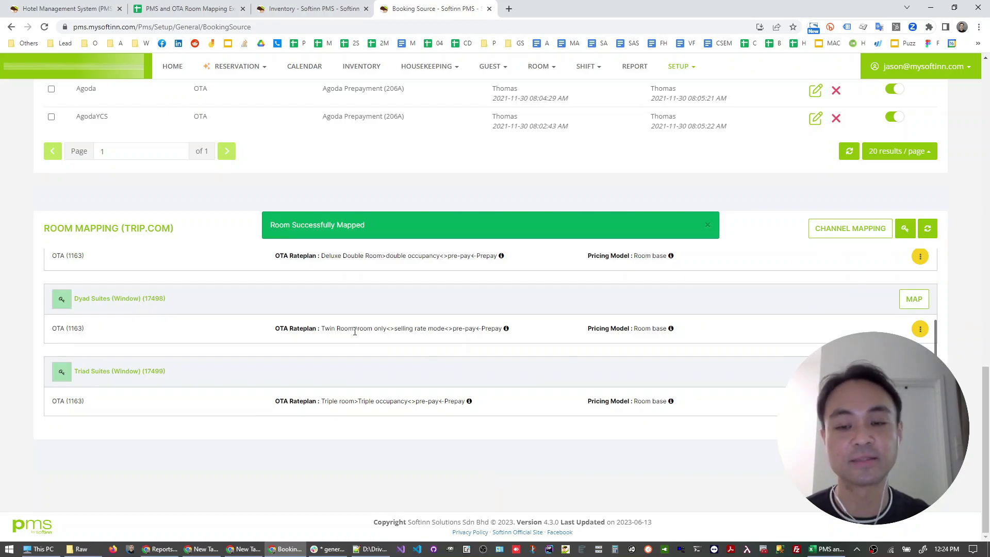
pyautogui.click(826, 549)
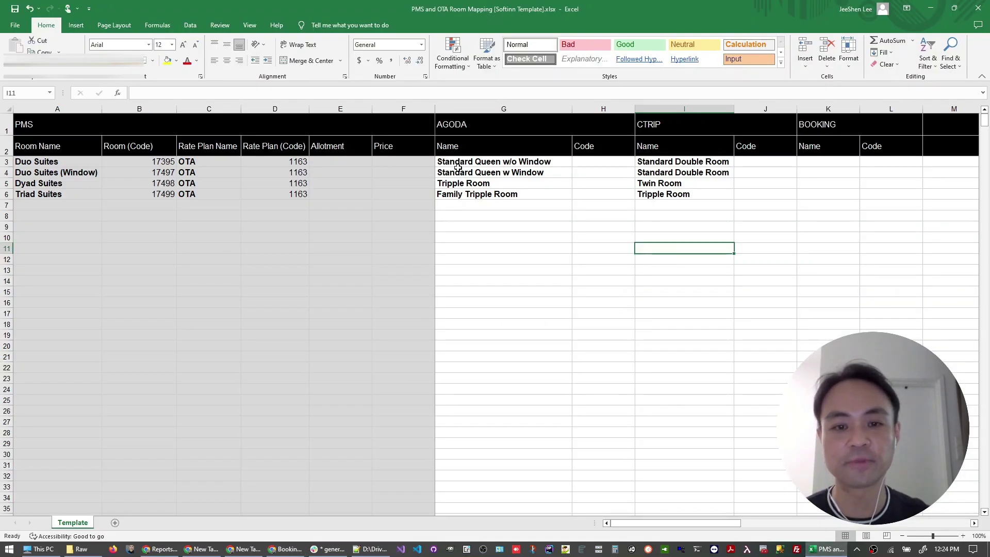